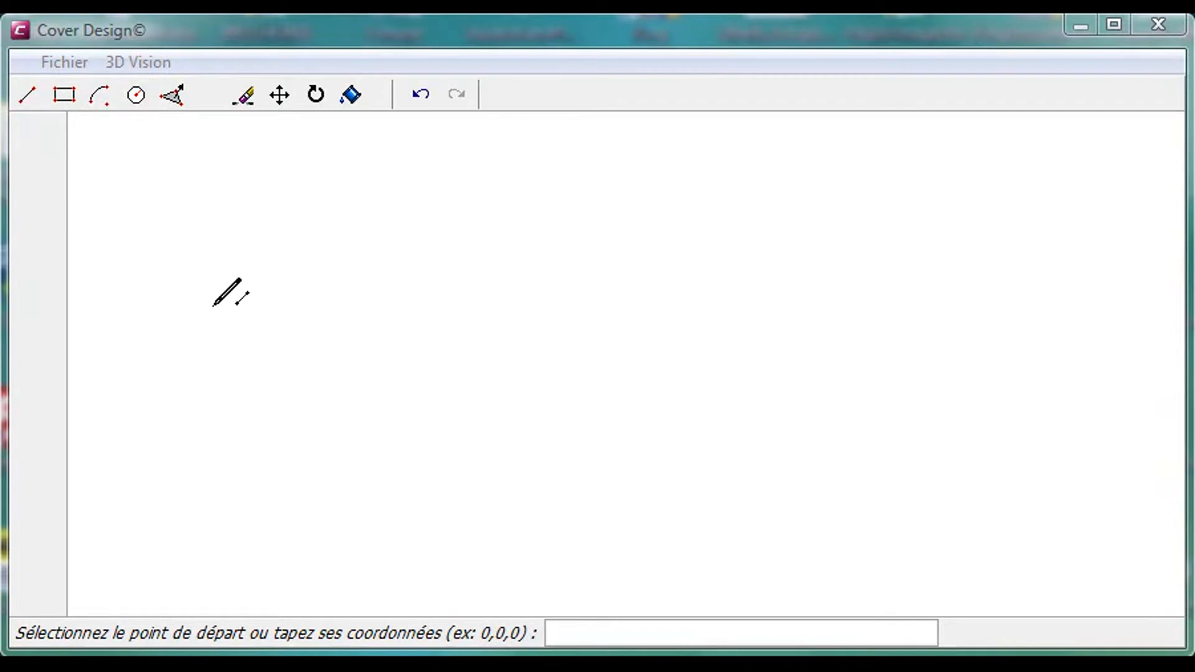
# Step: Draw a closed five-pointed star outline with connected line segments in the empty drawing area
pyautogui.click(184, 291)
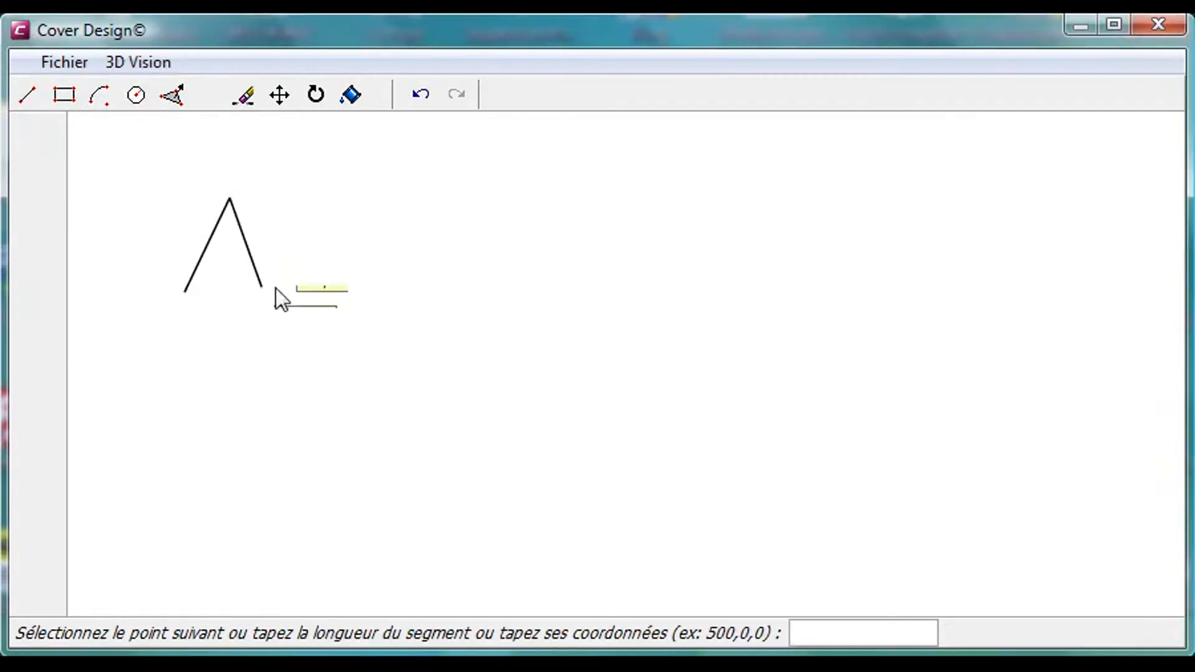
pyautogui.click(262, 287)
pyautogui.click(357, 287)
pyautogui.click(277, 345)
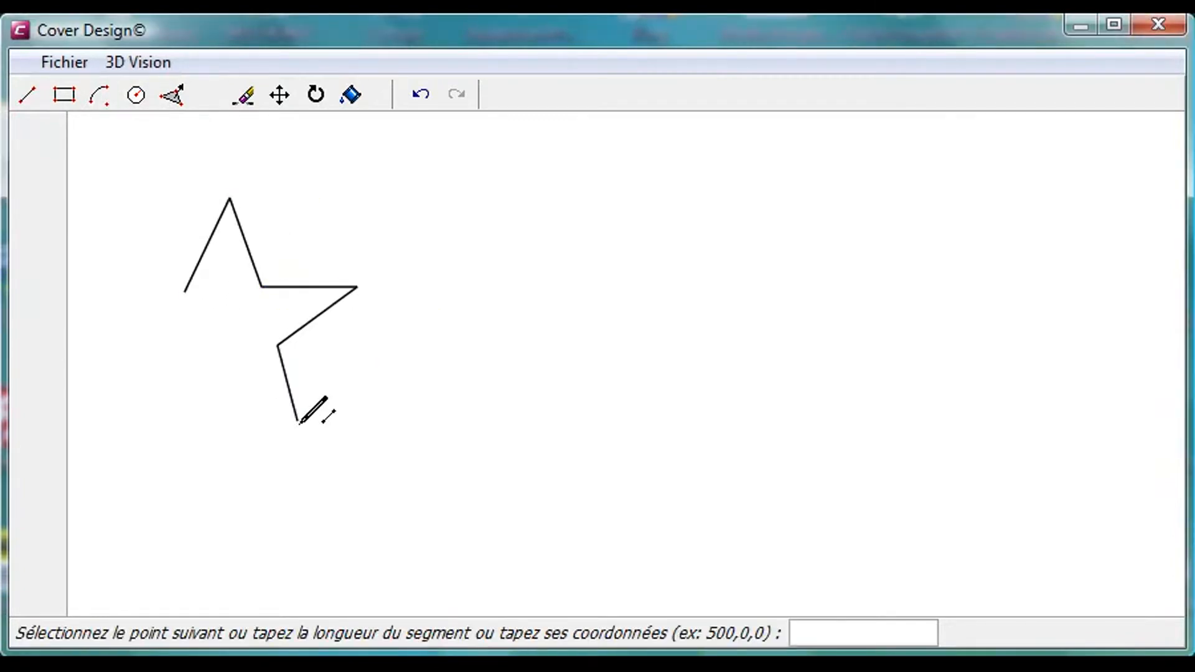
pyautogui.click(305, 426)
pyautogui.click(224, 377)
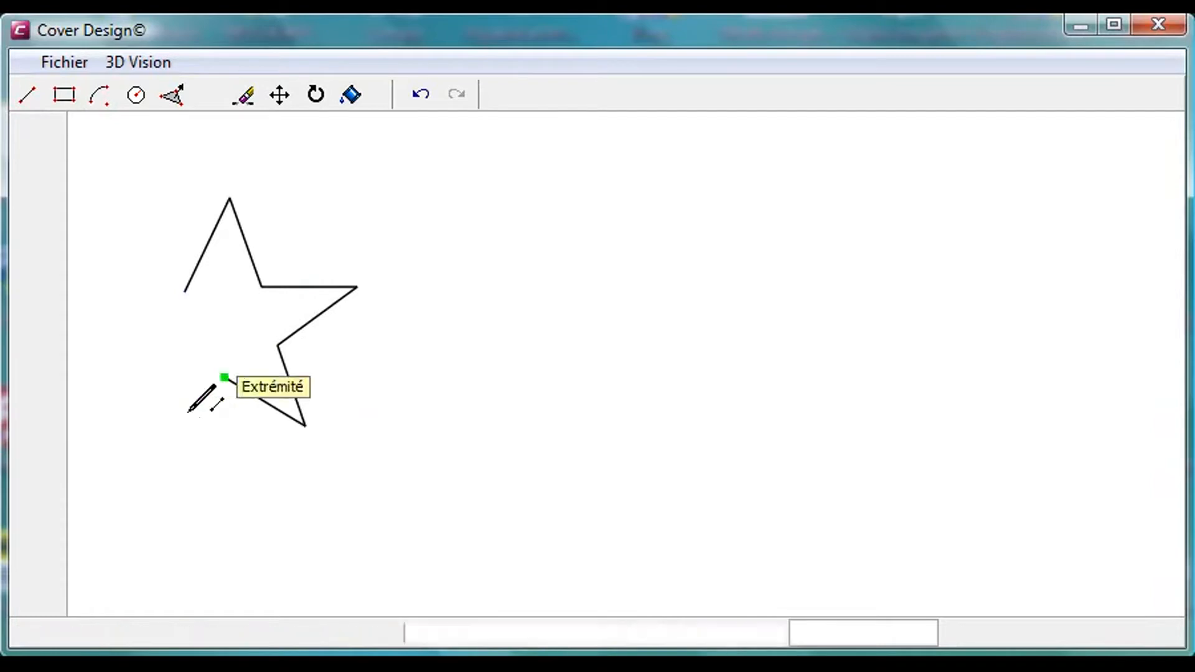
pyautogui.click(155, 429)
pyautogui.click(174, 353)
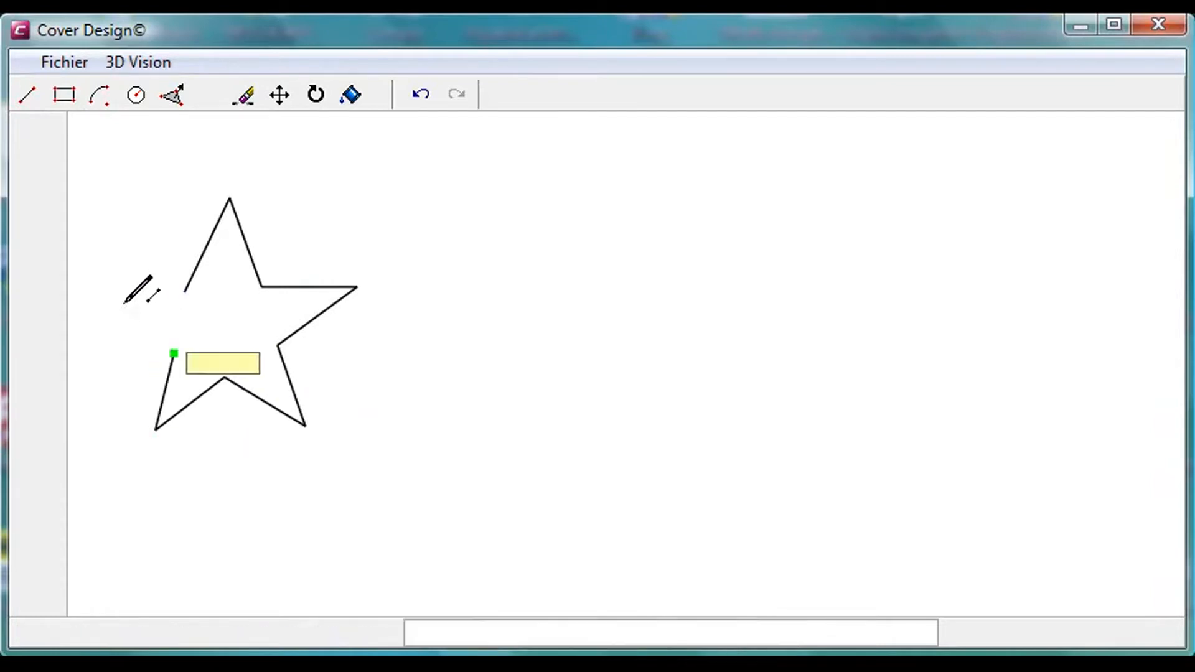
pyautogui.click(111, 293)
pyautogui.click(186, 289)
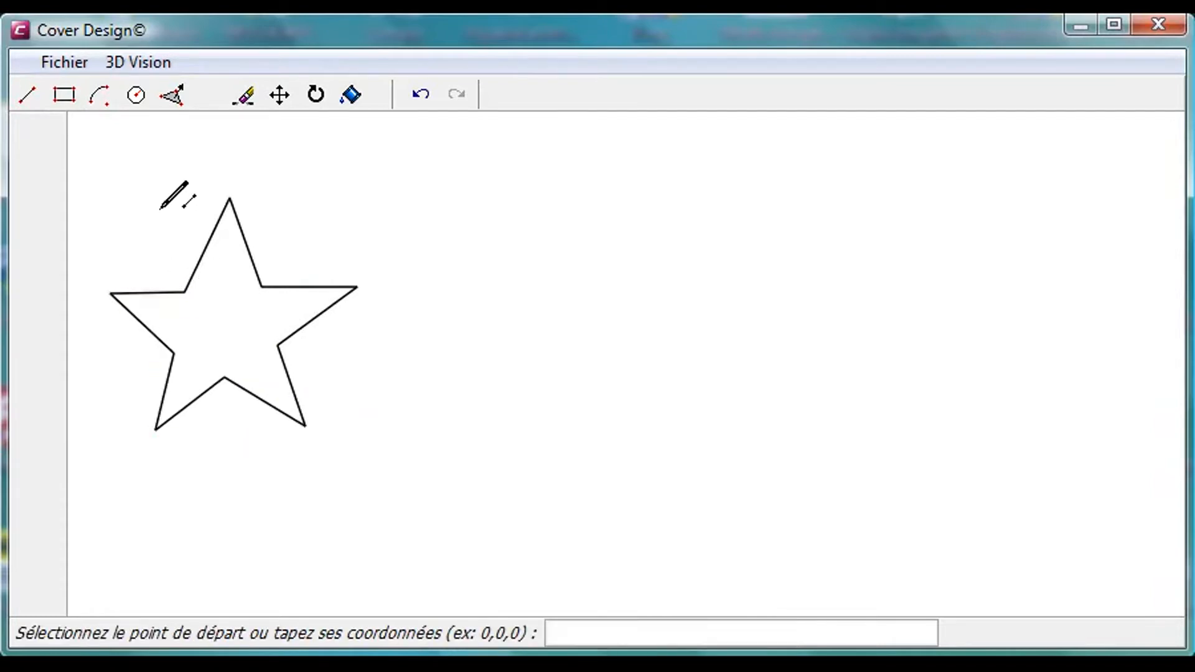
# Step: Draw a wide horizontal rectangle beside the star, between the heights of its arms and feet
pyautogui.click(65, 95)
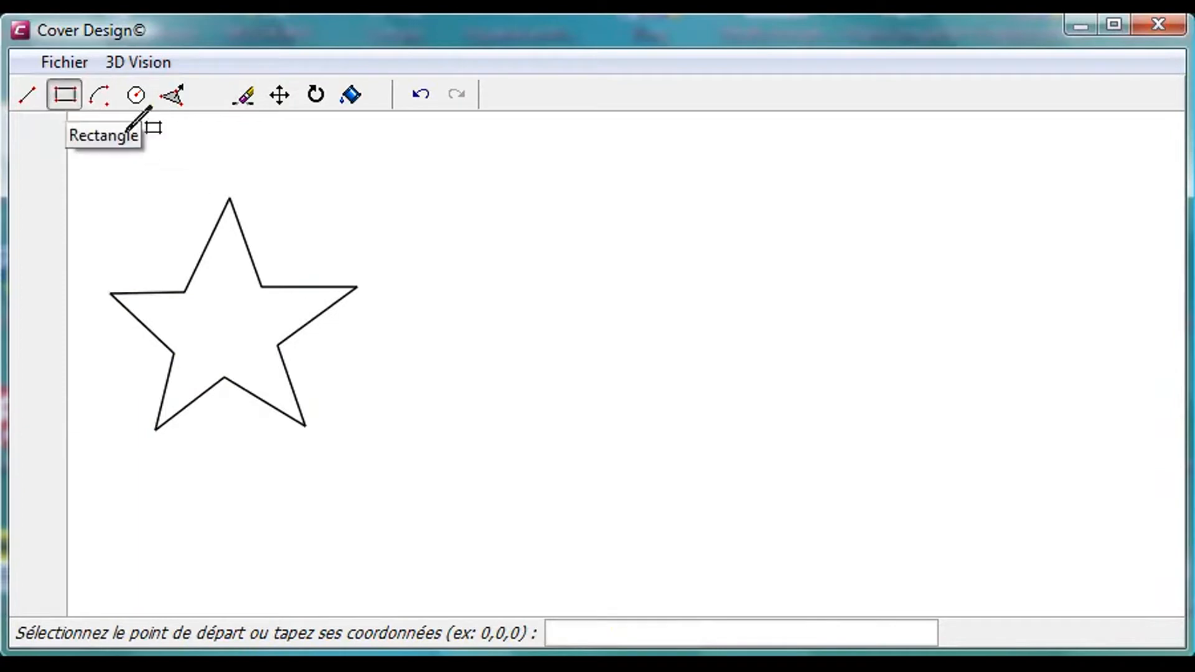
pyautogui.click(425, 290)
pyautogui.click(662, 379)
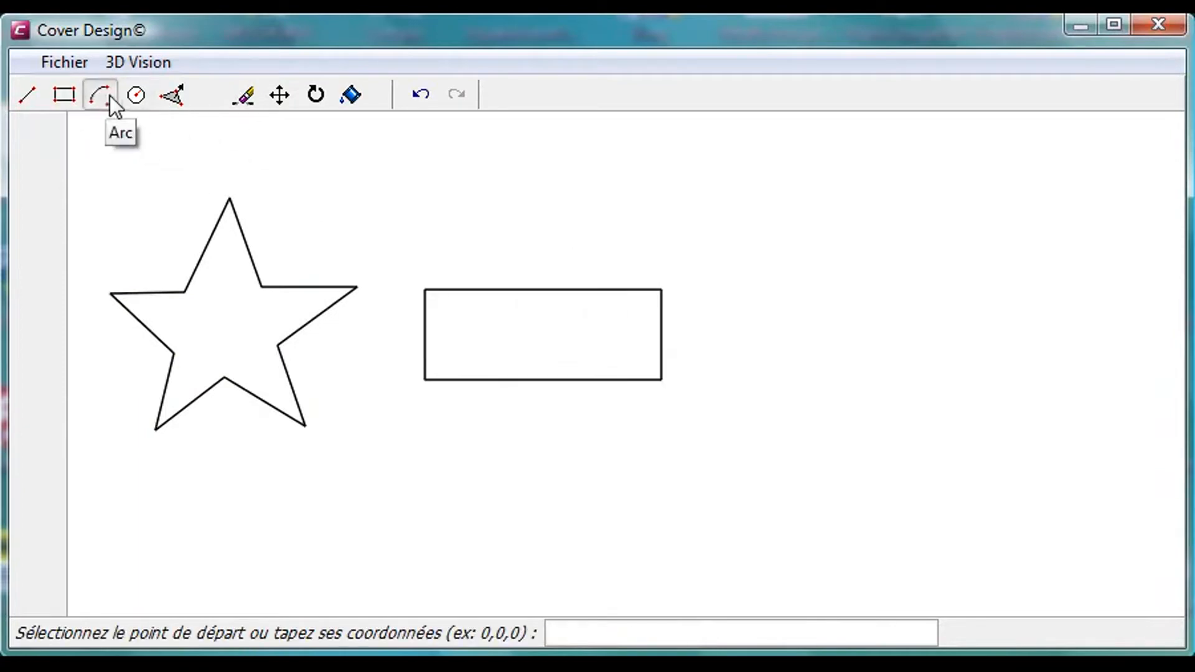
# Step: Draw an open arc of roughly three quarters of a circle beside the rectangle
pyautogui.click(108, 96)
pyautogui.click(794, 339)
pyautogui.click(888, 338)
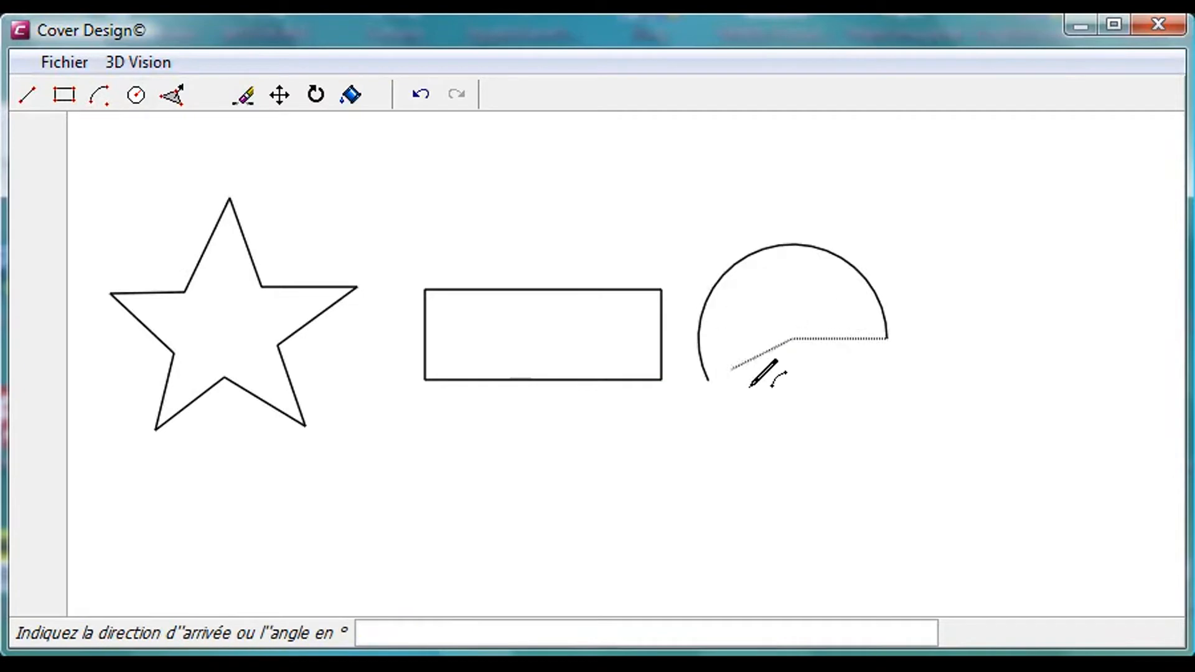
pyautogui.click(797, 402)
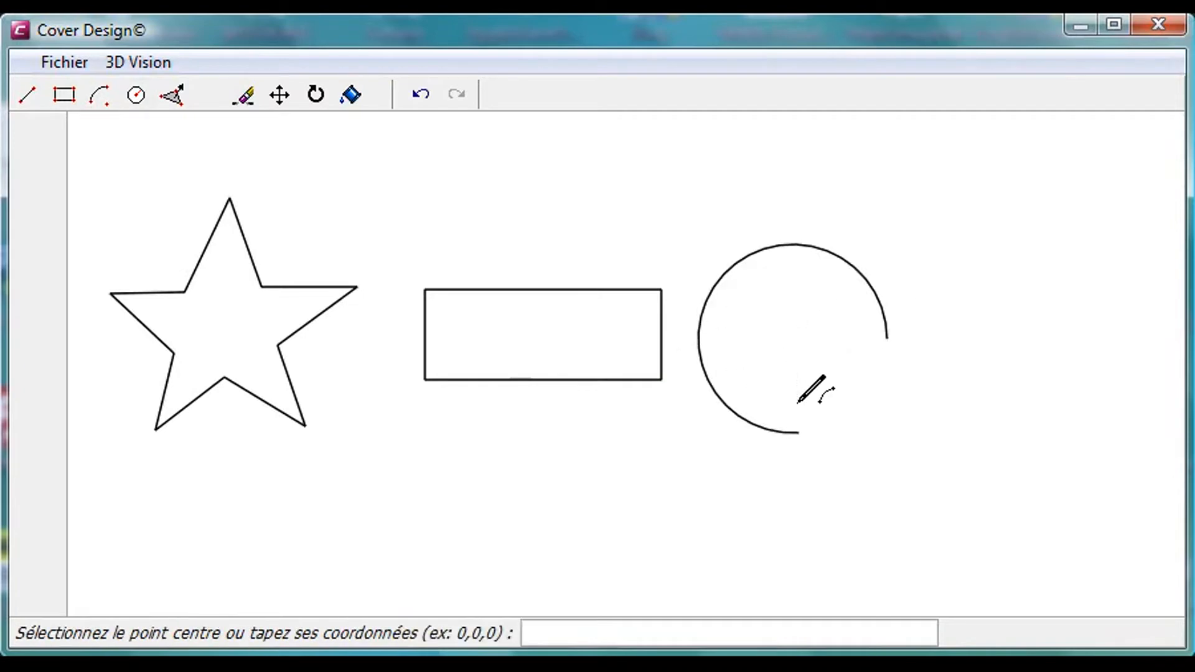
# Step: Close the arc into a pie shape with two lines running from its ends to its centre
pyautogui.click(27, 95)
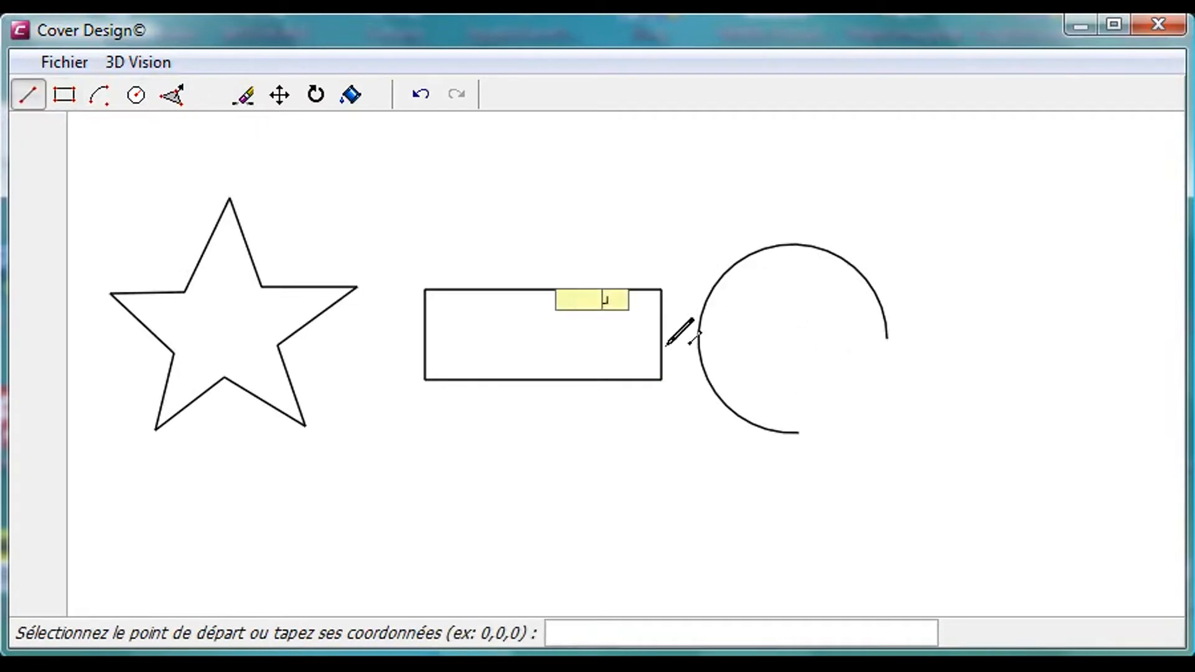
pyautogui.click(799, 432)
pyautogui.click(793, 338)
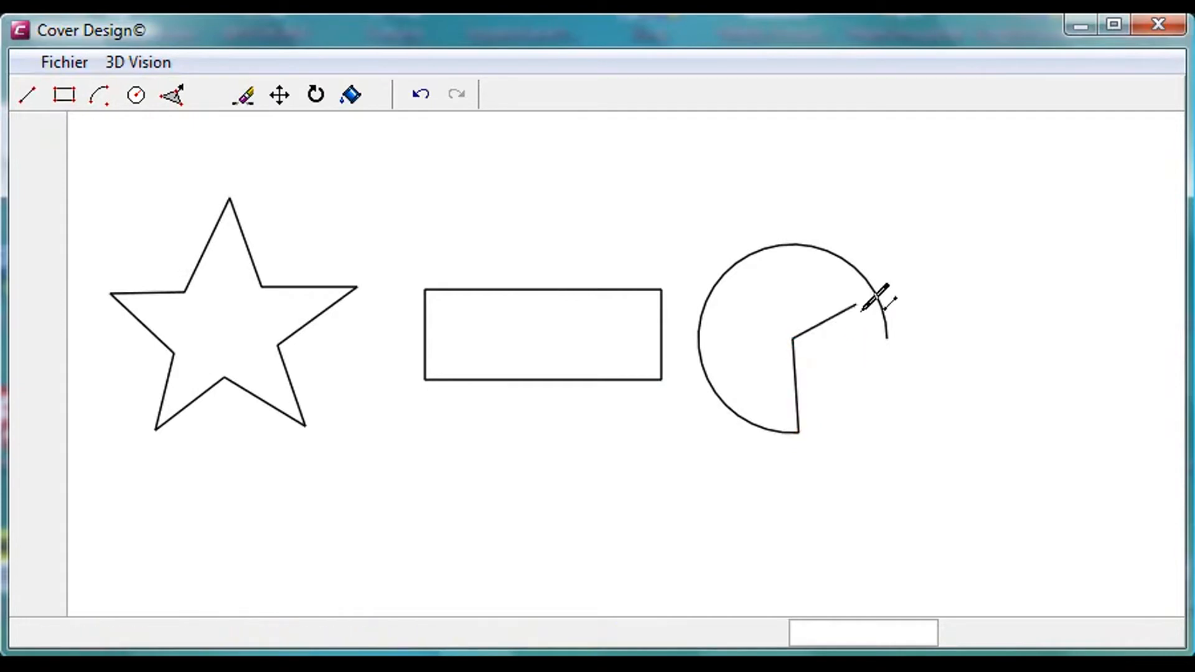
pyautogui.click(887, 338)
pyautogui.press('Escape')
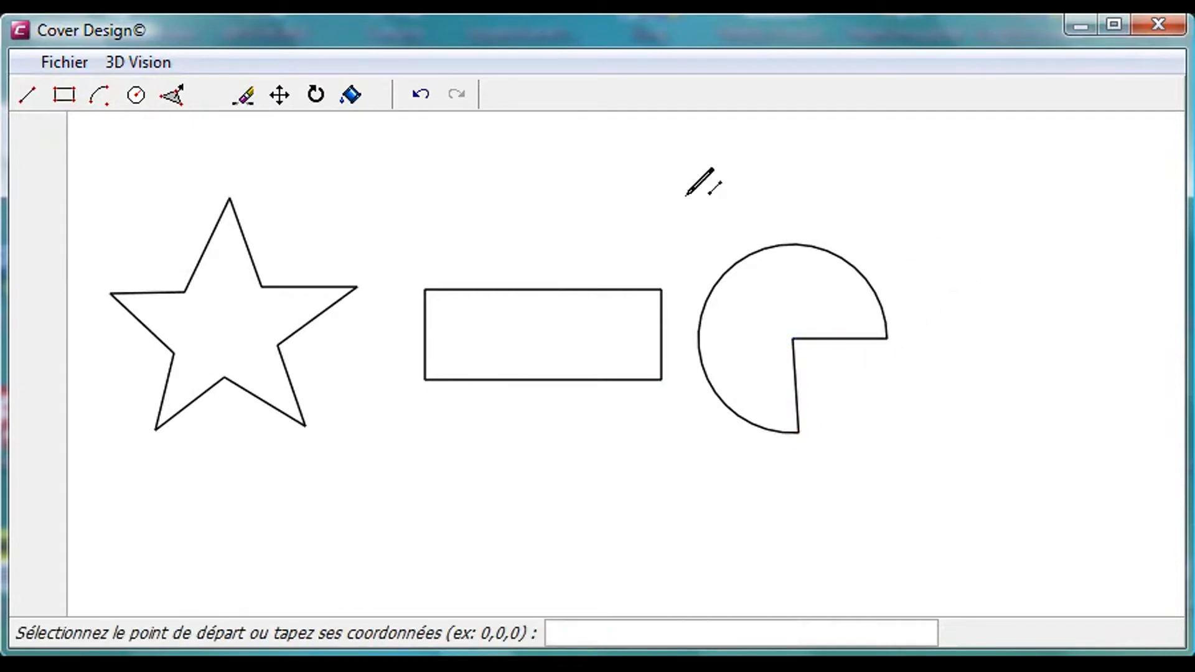
# Step: Draw a circle next to the pie shape, slightly smaller than the arc
pyautogui.click(136, 95)
pyautogui.click(1014, 338)
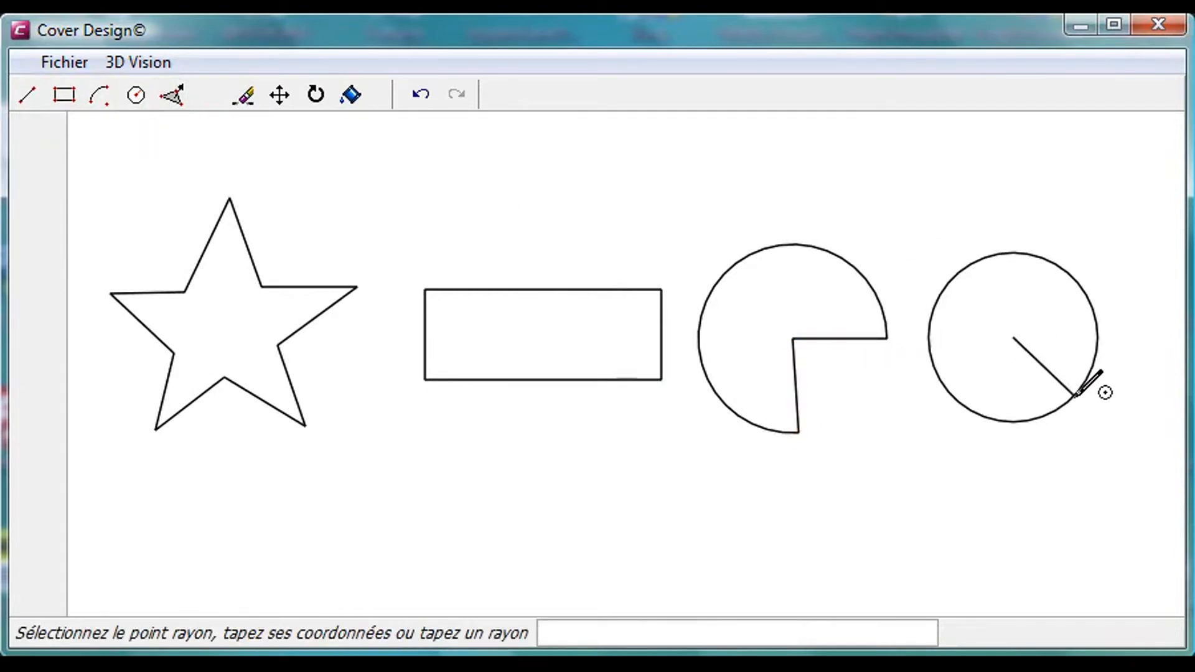
pyautogui.click(1073, 397)
pyautogui.press('Escape')
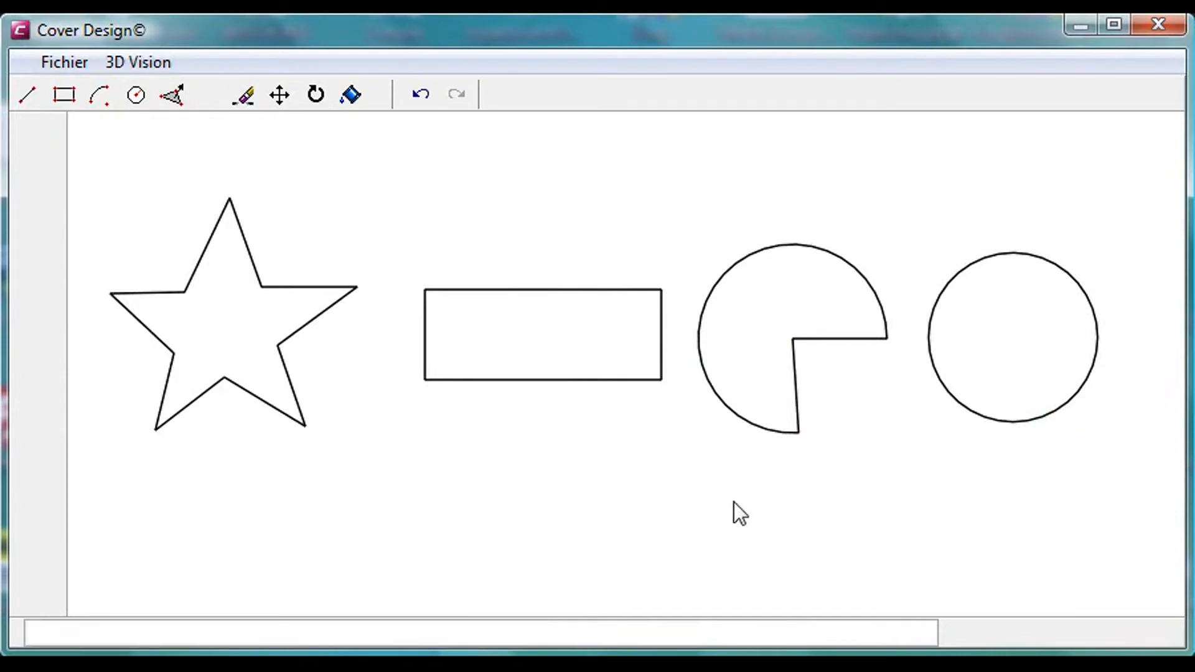
# Step: Orbit to a 3D view and extrude the star and the rectangle upward into solids, with the rectangle as the taller block
pyautogui.moveTo(683, 498); pyautogui.dragTo(696, 412, button='middle')
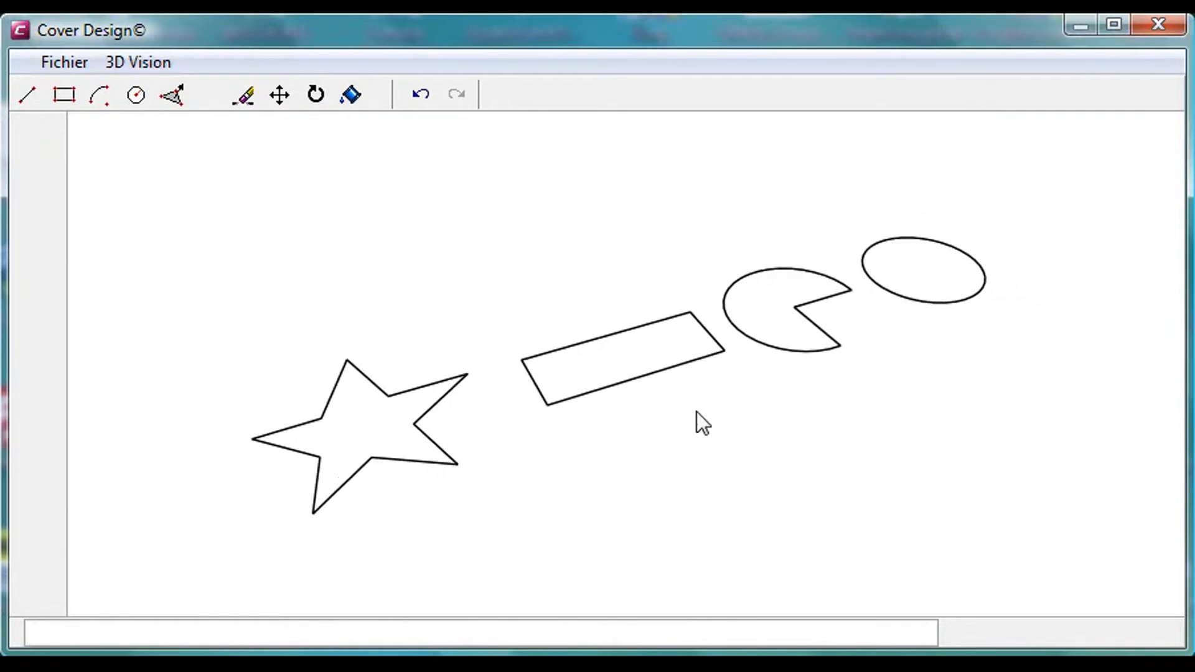
pyautogui.click(178, 93)
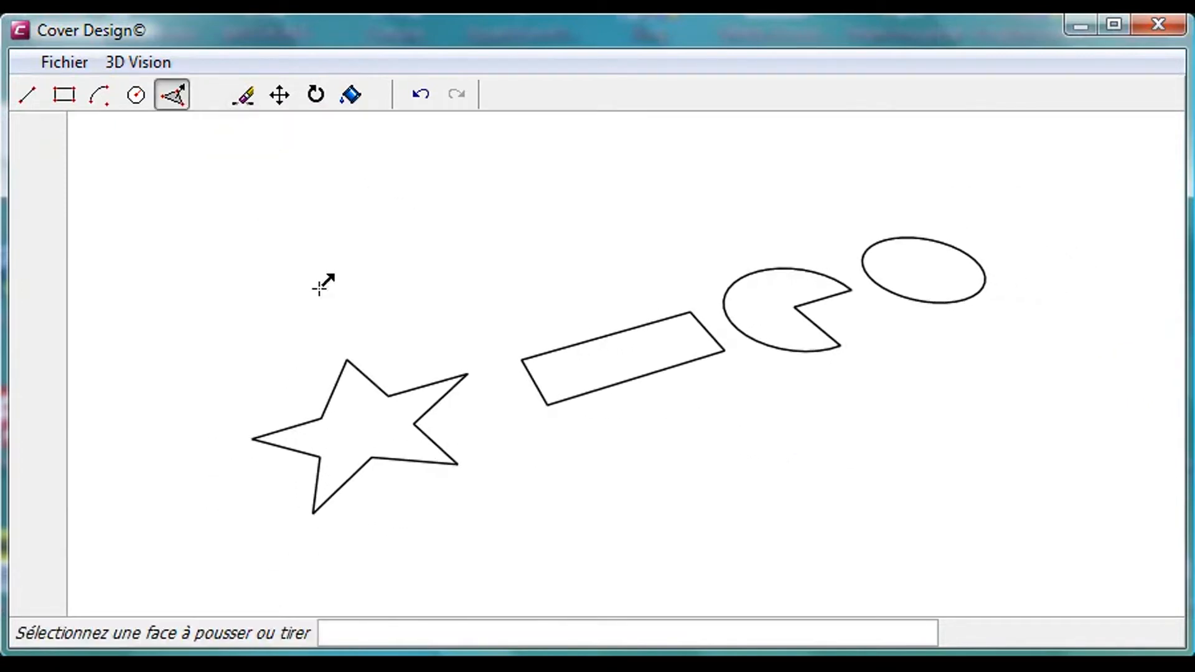
pyautogui.click(363, 393)
pyautogui.click(370, 272)
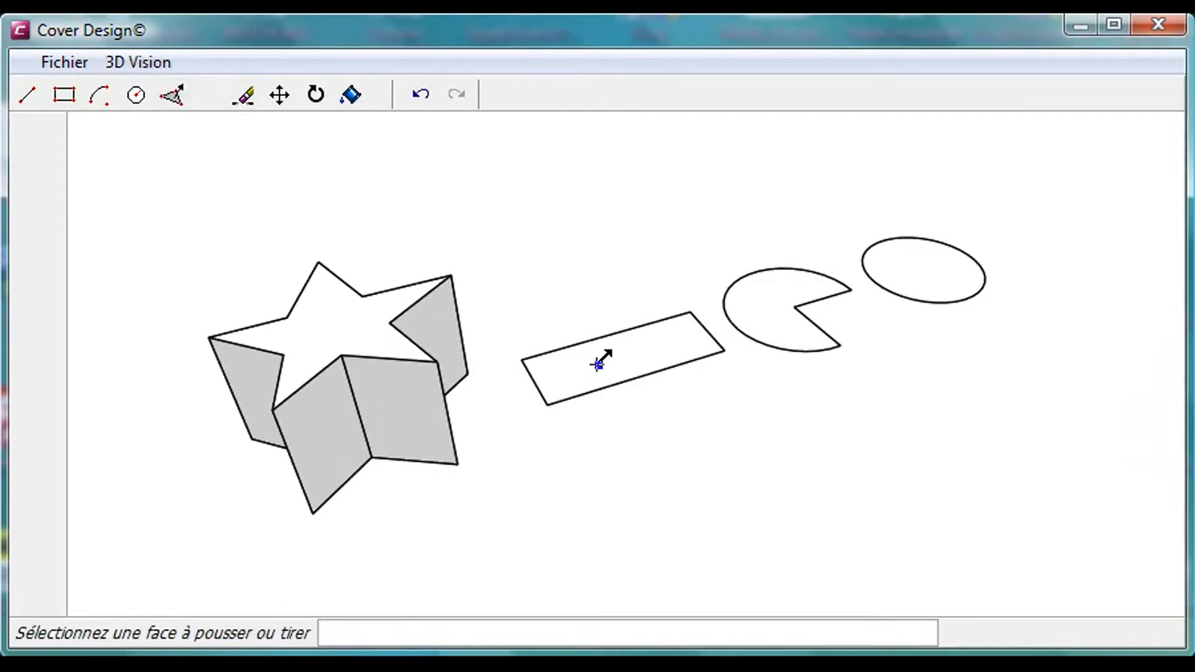
pyautogui.click(606, 354)
pyautogui.click(539, 180)
# Step: Extrude the pie shape into a low solid and the circle into a cylinder about 1182 high
pyautogui.click(764, 274)
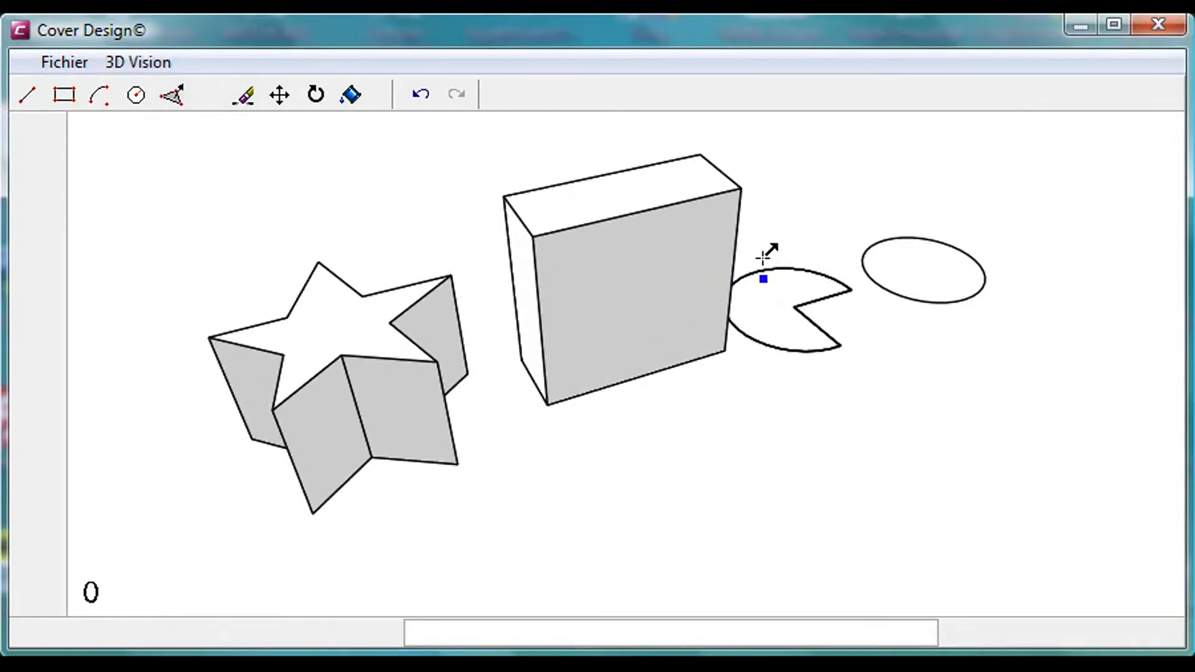
pyautogui.click(769, 249)
pyautogui.click(919, 266)
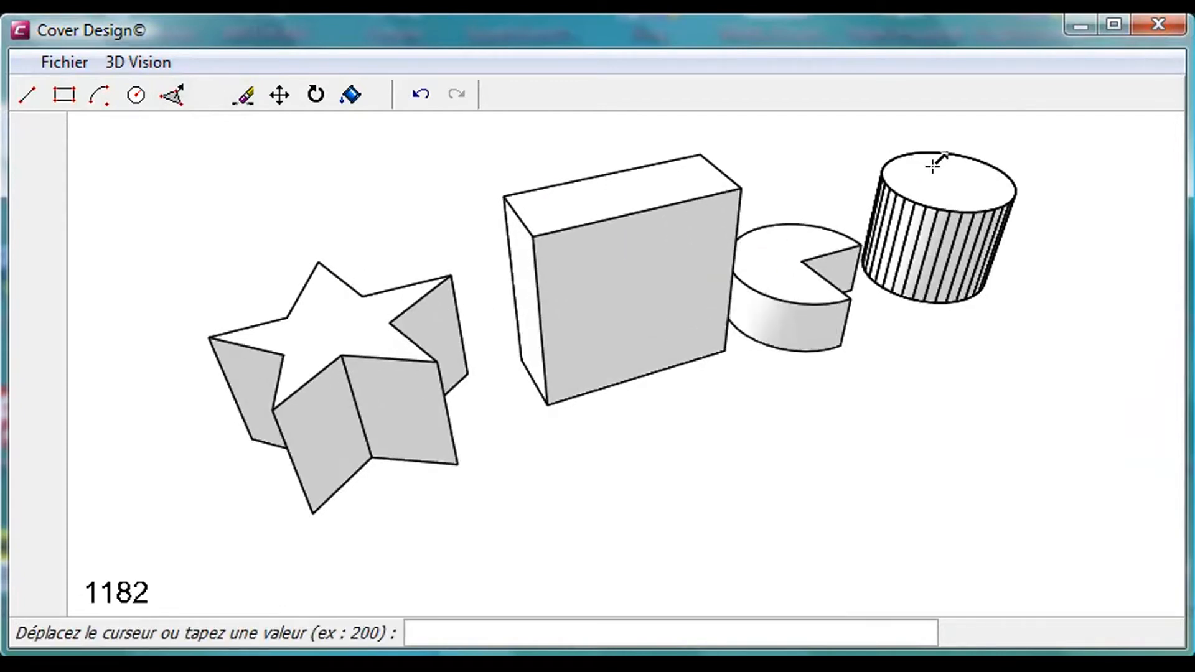
pyautogui.click(933, 164)
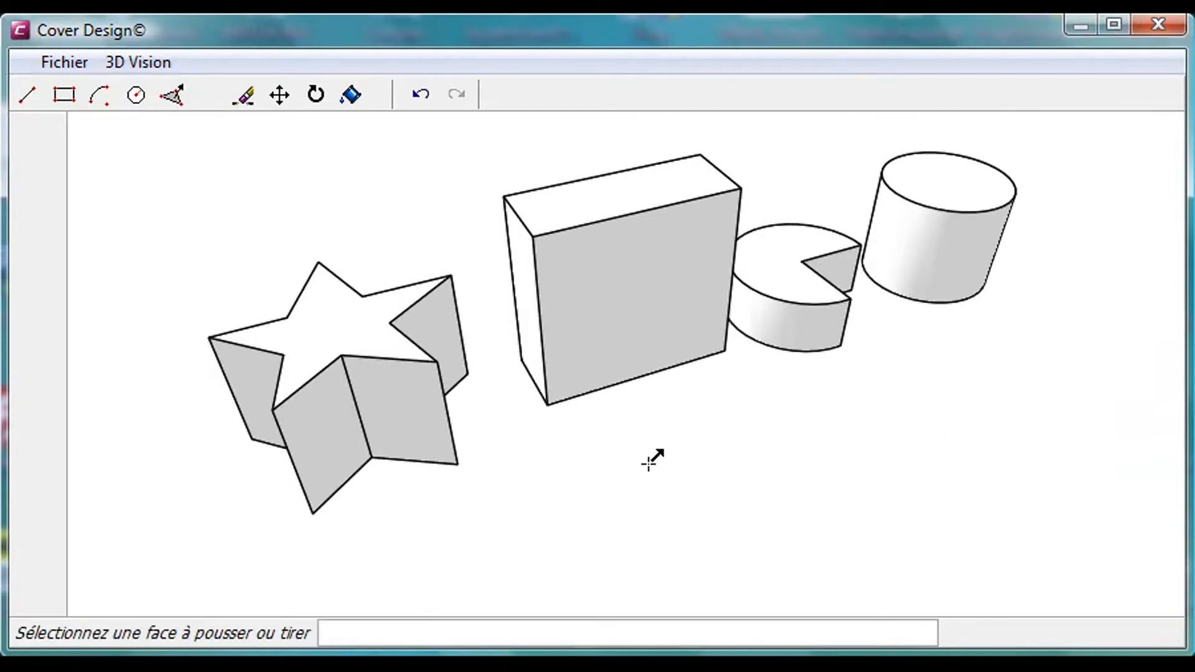
# Step: Pull the box's large front face outward about 2313 and push its long side face inward about 1456
pyautogui.click(622, 341)
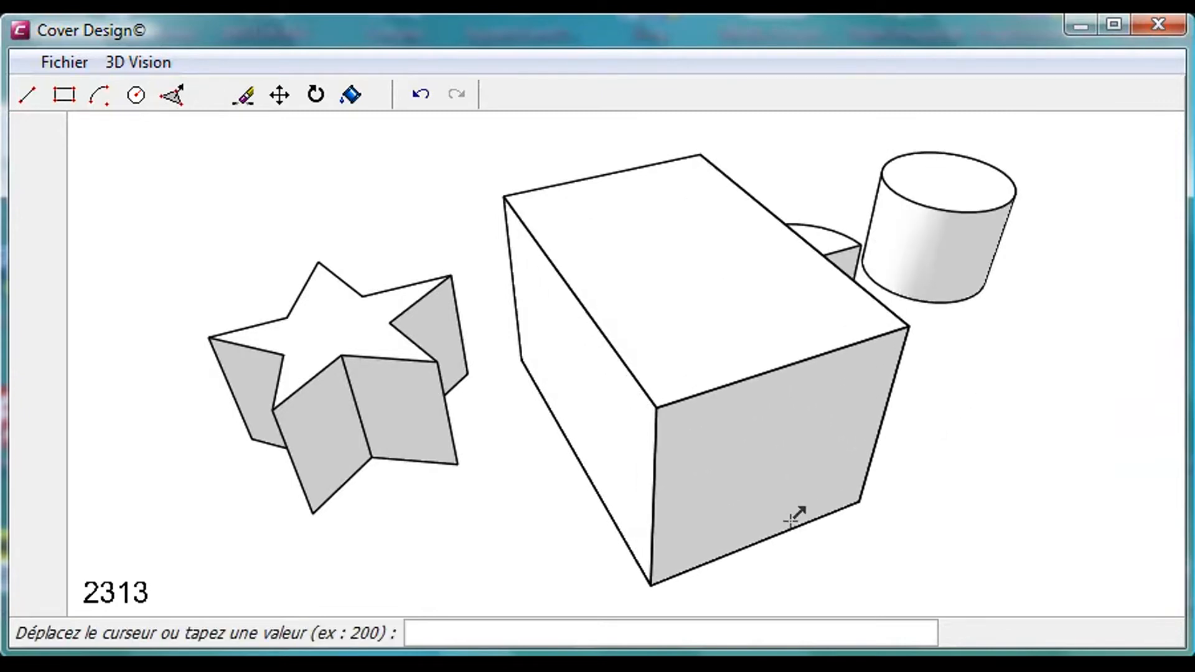
pyautogui.click(716, 532)
pyautogui.click(641, 547)
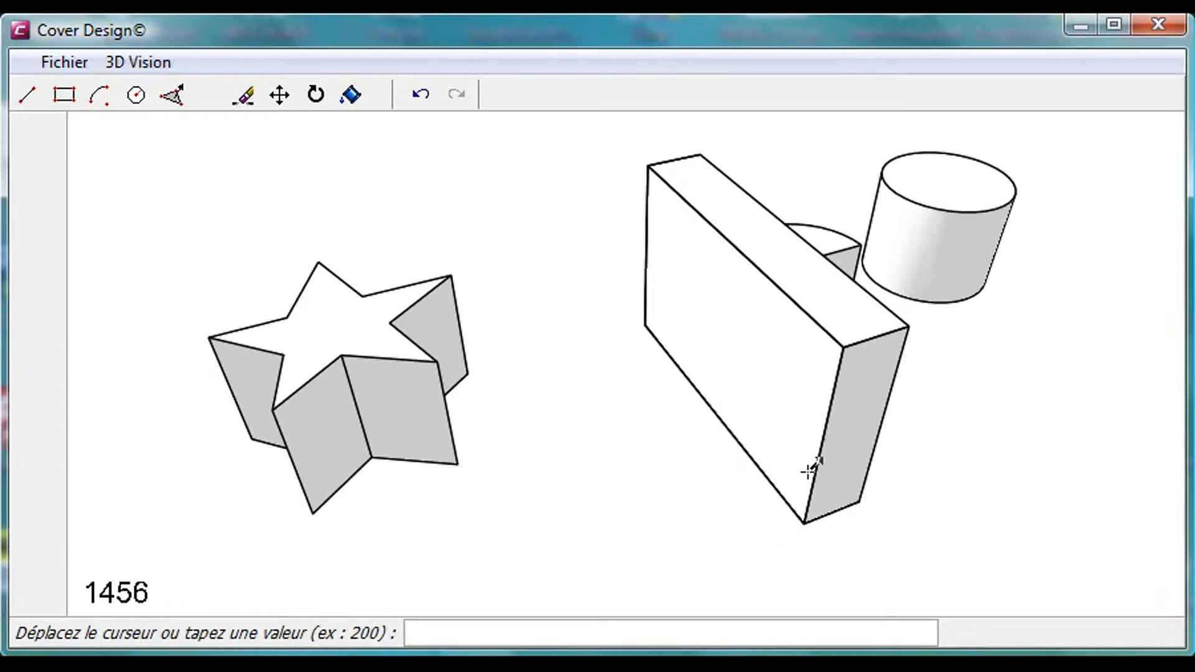
pyautogui.click(775, 498)
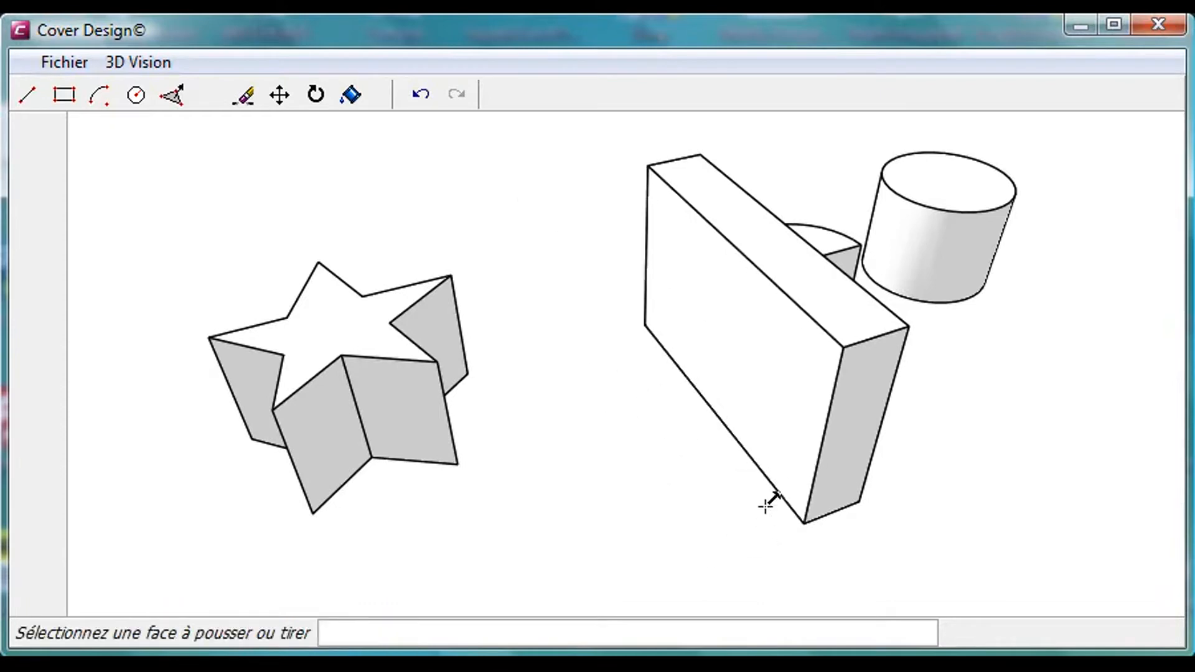
# Step: Push down the top faces of the box, the cylinder and the star to make all three solids lower
pyautogui.click(836, 312)
pyautogui.click(803, 240)
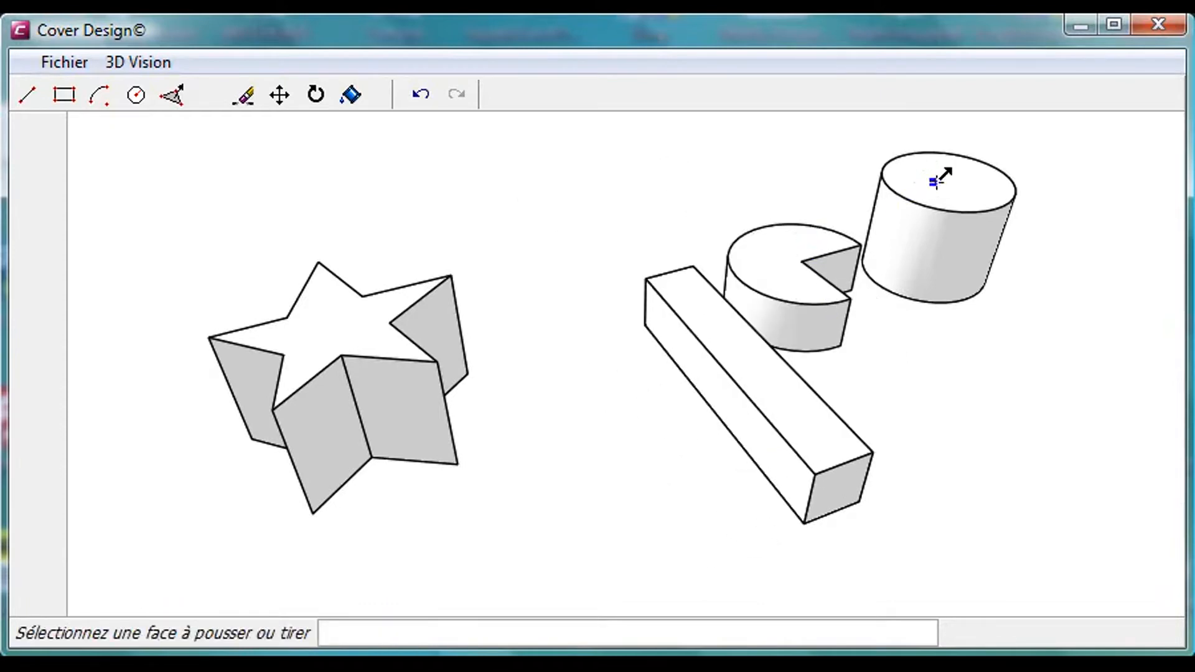
pyautogui.click(939, 177)
pyautogui.click(377, 313)
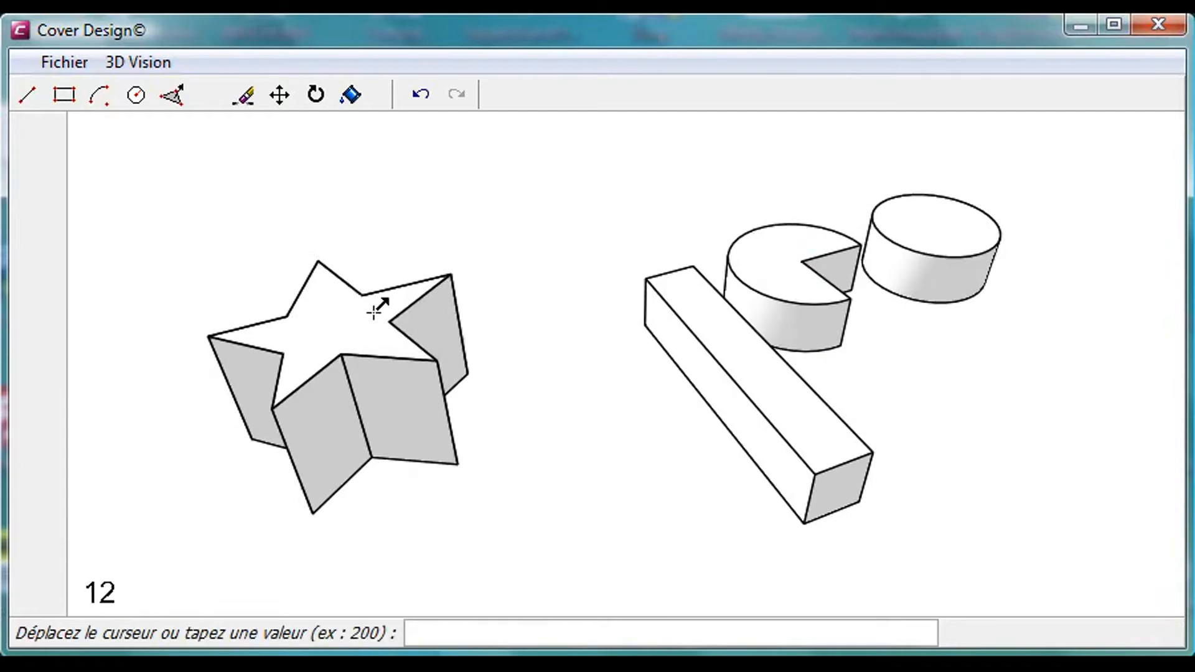
pyautogui.click(761, 259)
# Step: Pull the narrow box's long side face outward about 1397 to widen it
pyautogui.click(689, 353)
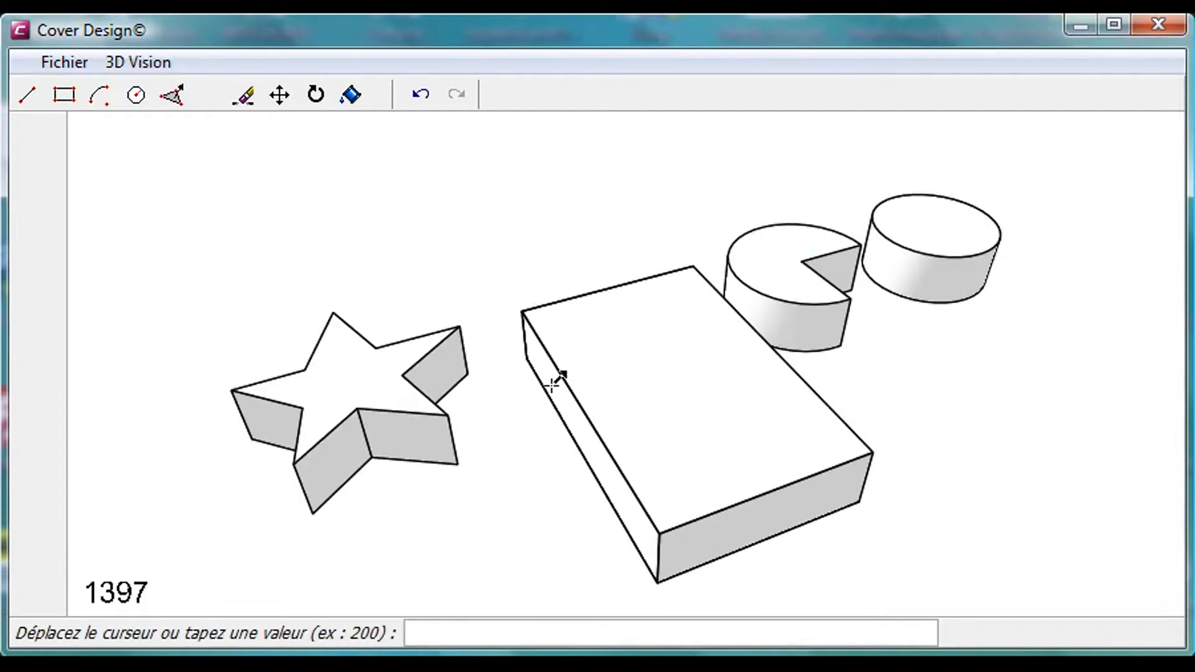
pyautogui.click(553, 381)
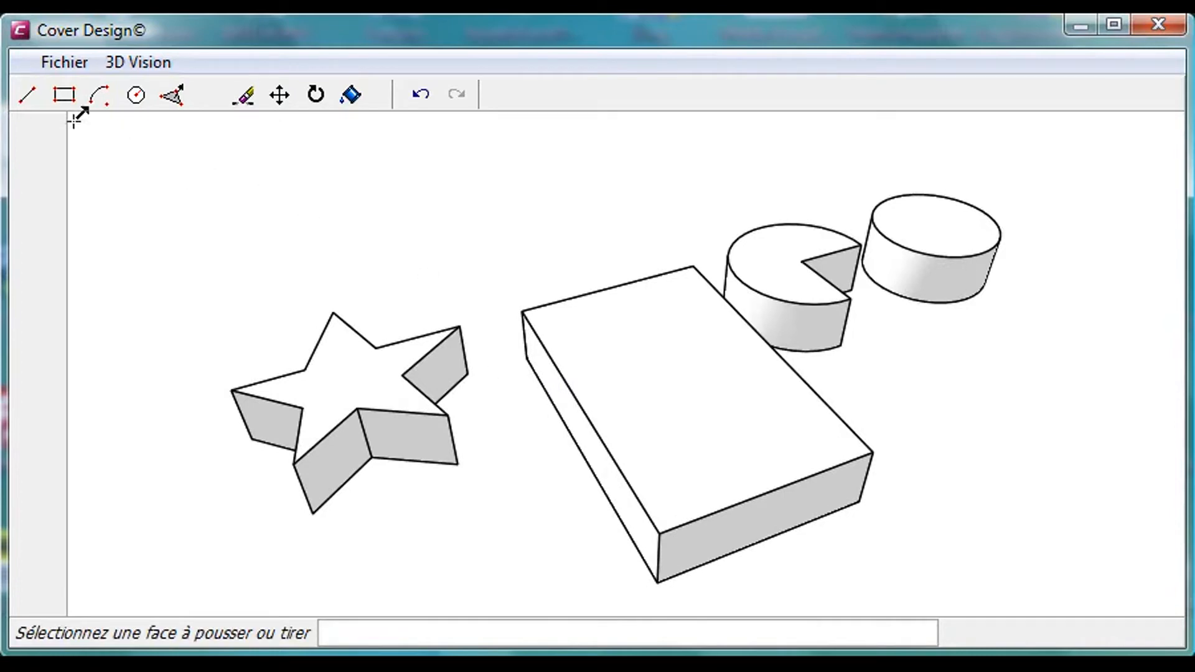
# Step: Split the star's top face with a line between two inner corners and push the smaller two-pointed part down
pyautogui.click(27, 96)
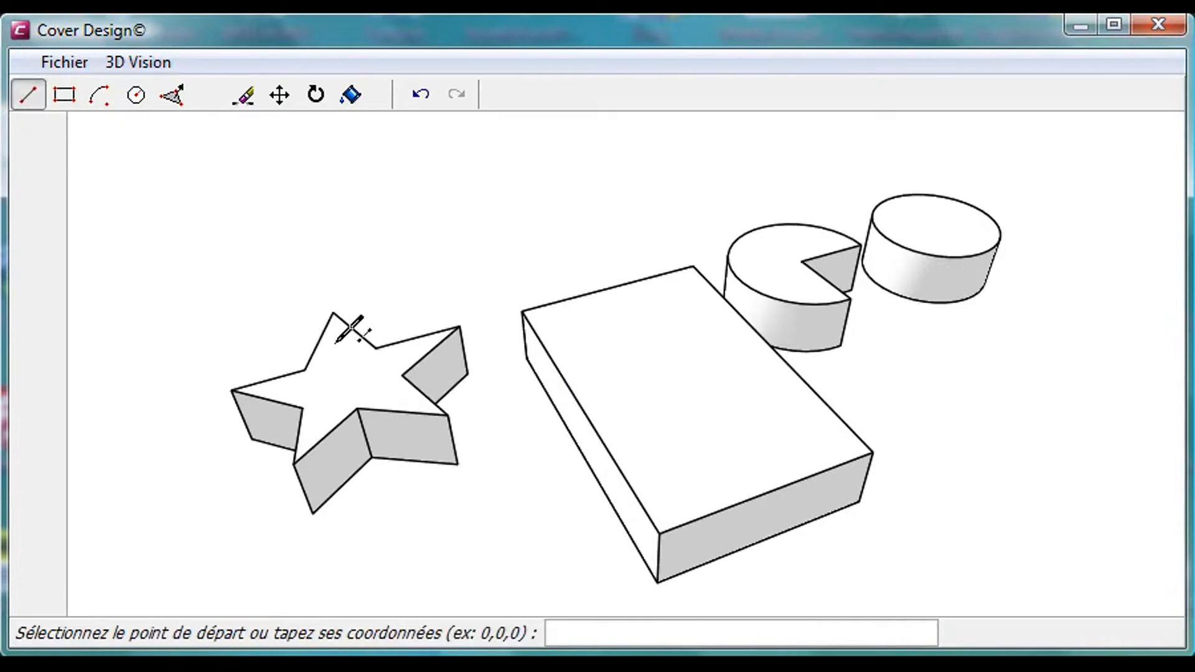
pyautogui.click(357, 409)
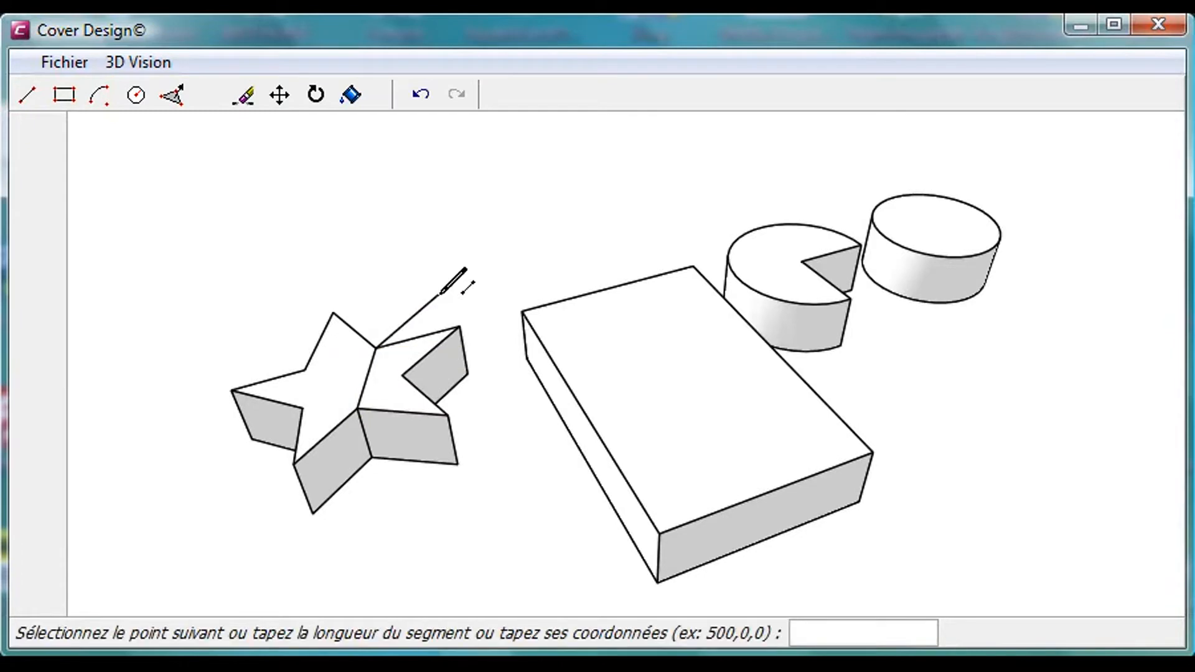
pyautogui.click(172, 95)
pyautogui.click(394, 341)
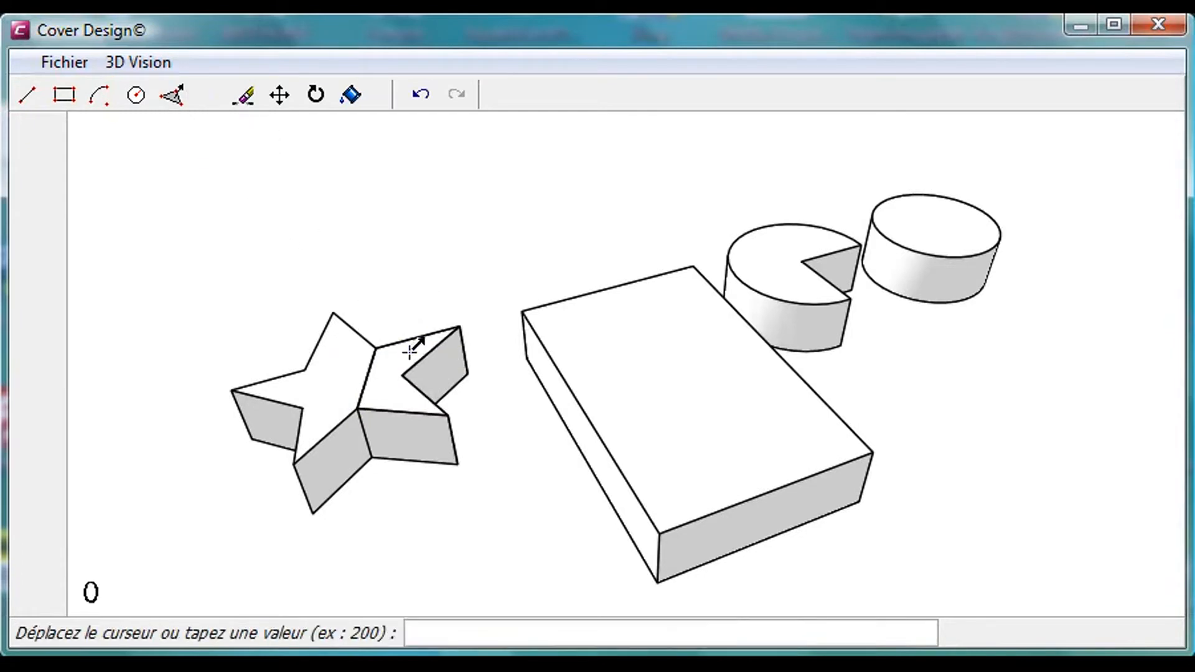
pyautogui.click(507, 354)
# Step: Draw a vertical line across the box's front face, about 231 from its near corner, to divide the face
pyautogui.moveTo(772, 502); pyautogui.dragTo(575, 404, button='middle')
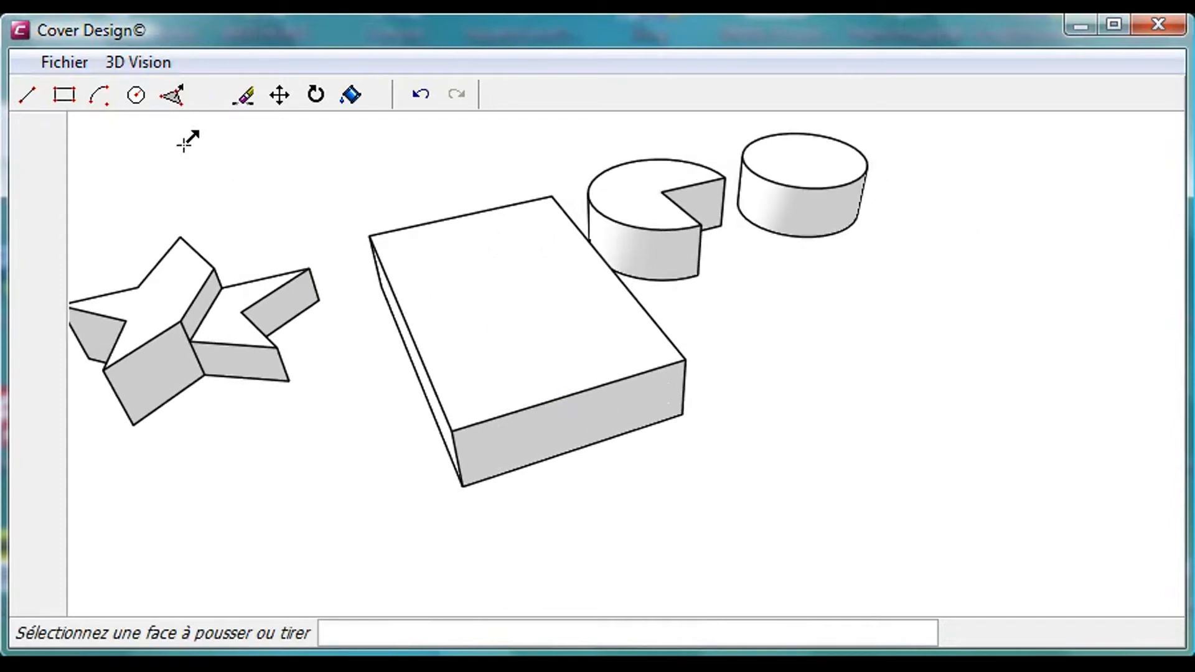
pyautogui.click(28, 95)
pyautogui.click(470, 482)
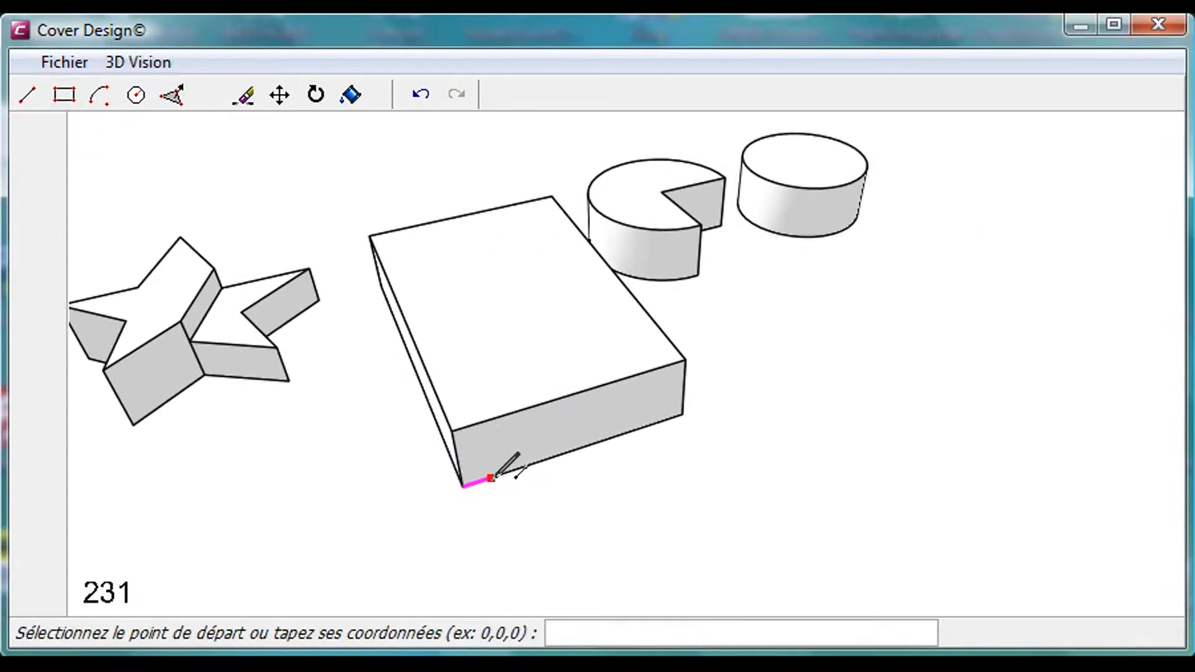
pyautogui.click(491, 477)
pyautogui.click(607, 463)
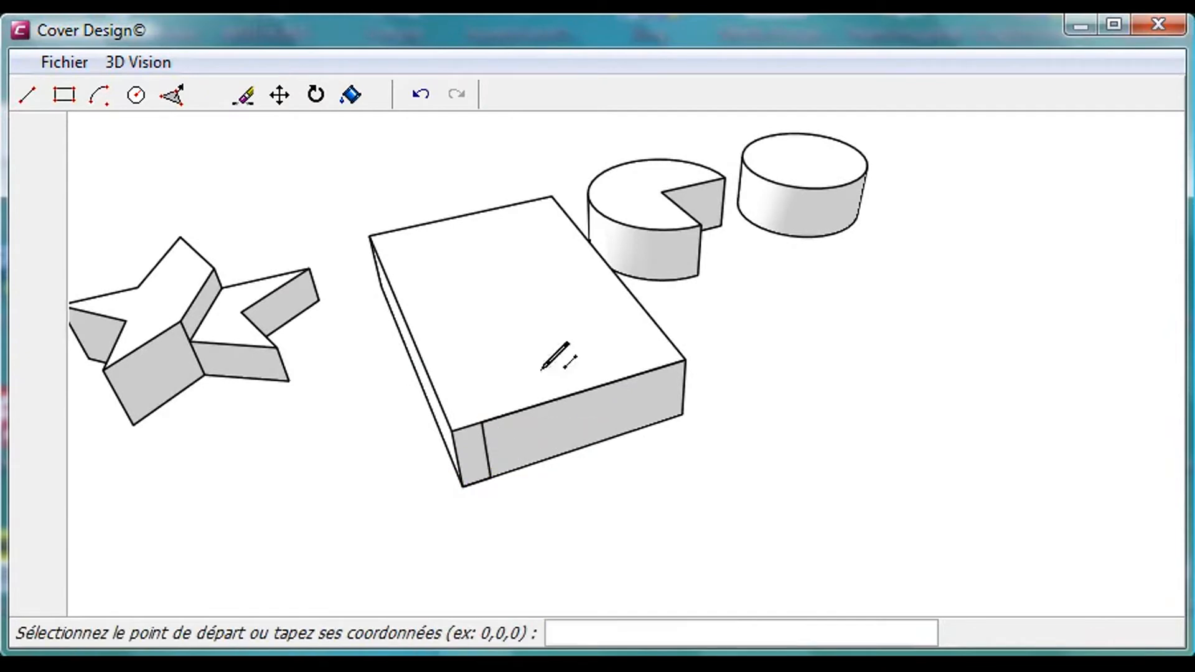
# Step: Push the larger part of the divided front face far into the box, leaving a narrow arm along the side
pyautogui.click(173, 96)
pyautogui.click(564, 427)
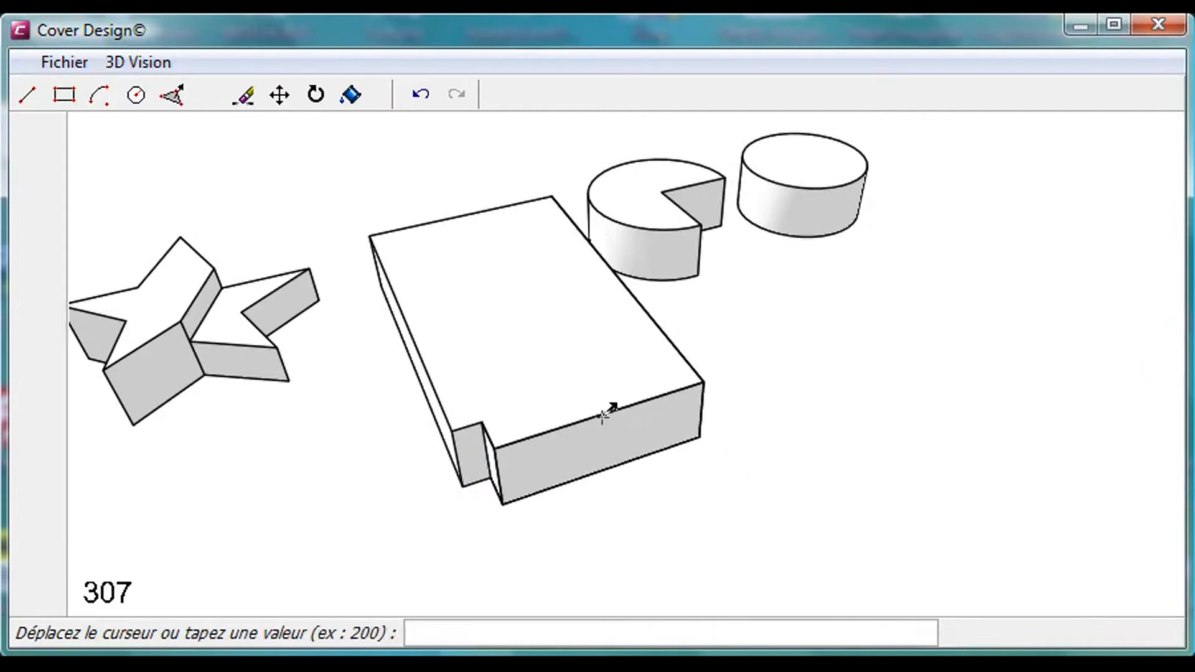
pyautogui.click(506, 302)
pyautogui.moveTo(613, 475); pyautogui.dragTo(622, 489, button='middle')
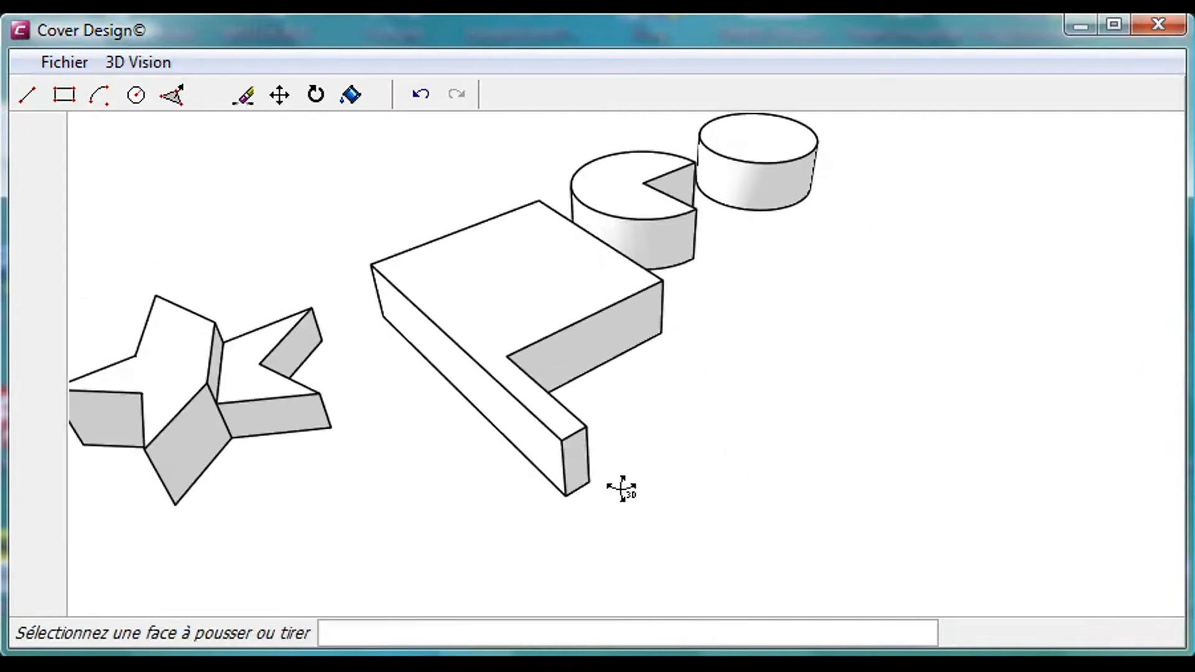
# Step: Pull the long outer side face of the box and its narrow arm outward about 249 to thicken the arm
pyautogui.click(556, 453)
pyautogui.click(526, 464)
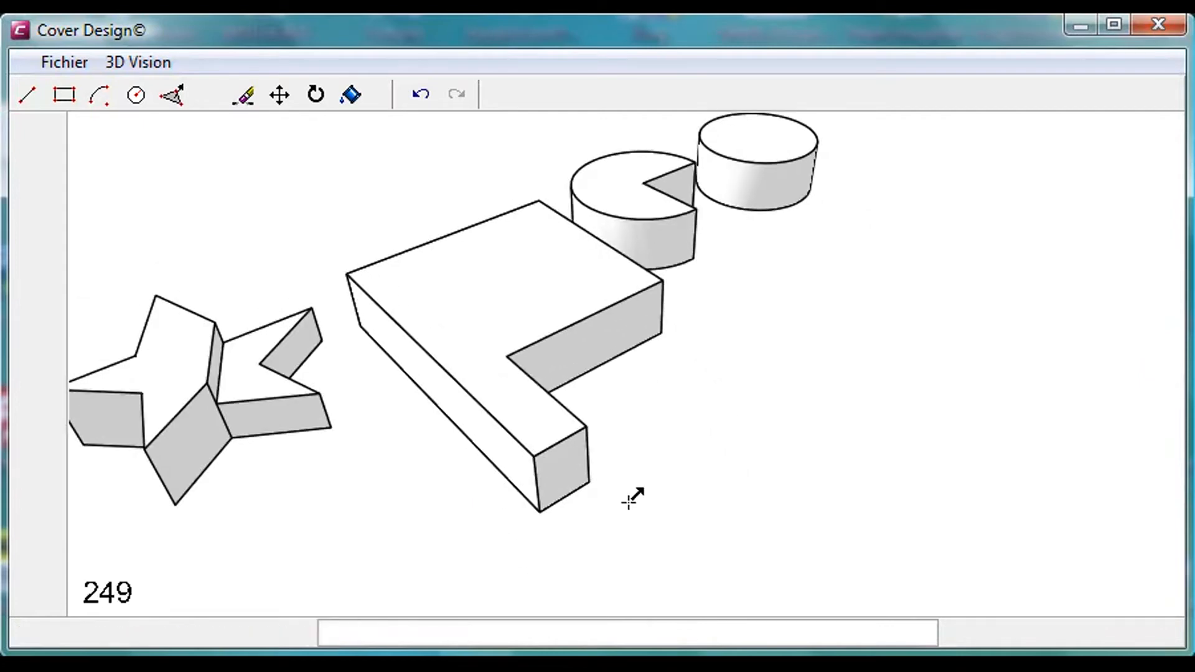
# Step: Draw a rectangle on the box's recessed front face, rising from its lower edge, and push it inward to form a recess
pyautogui.moveTo(661, 425); pyautogui.dragTo(651, 498, button='middle')
pyautogui.click(64, 95)
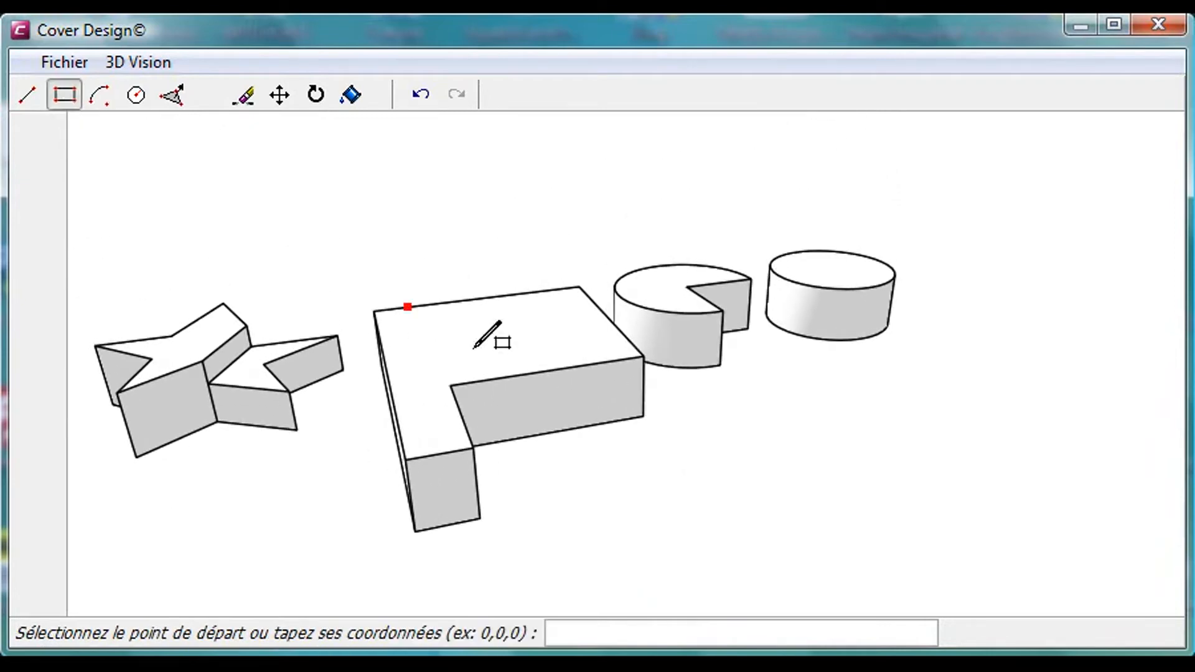
pyautogui.click(503, 442)
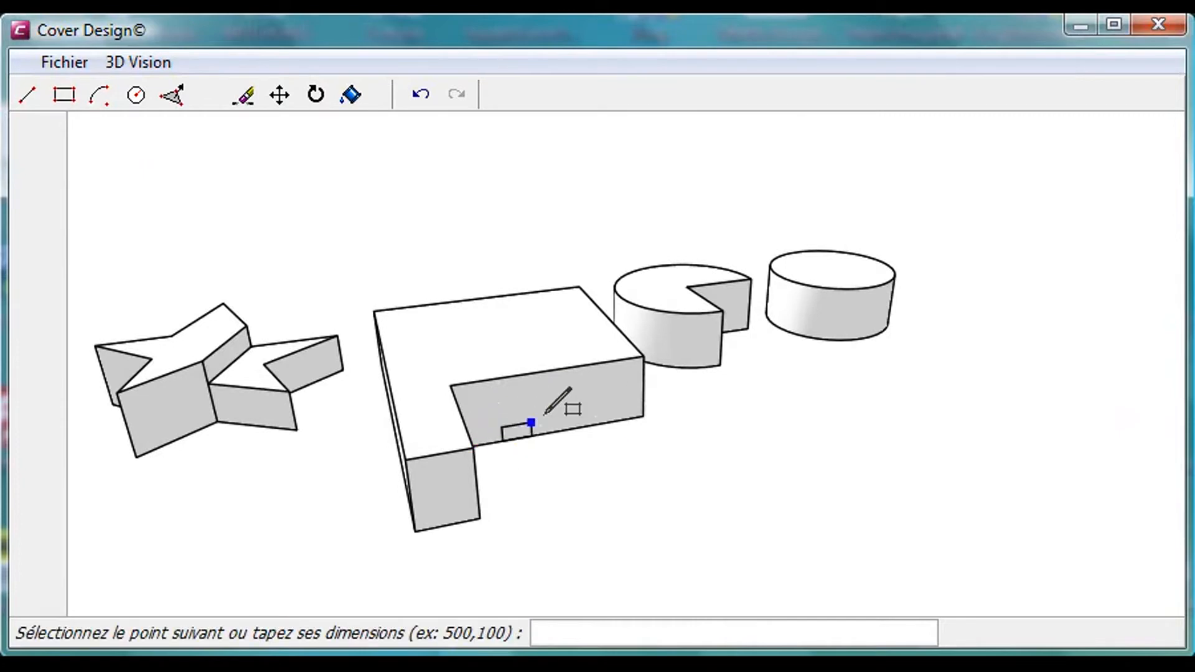
pyautogui.click(605, 378)
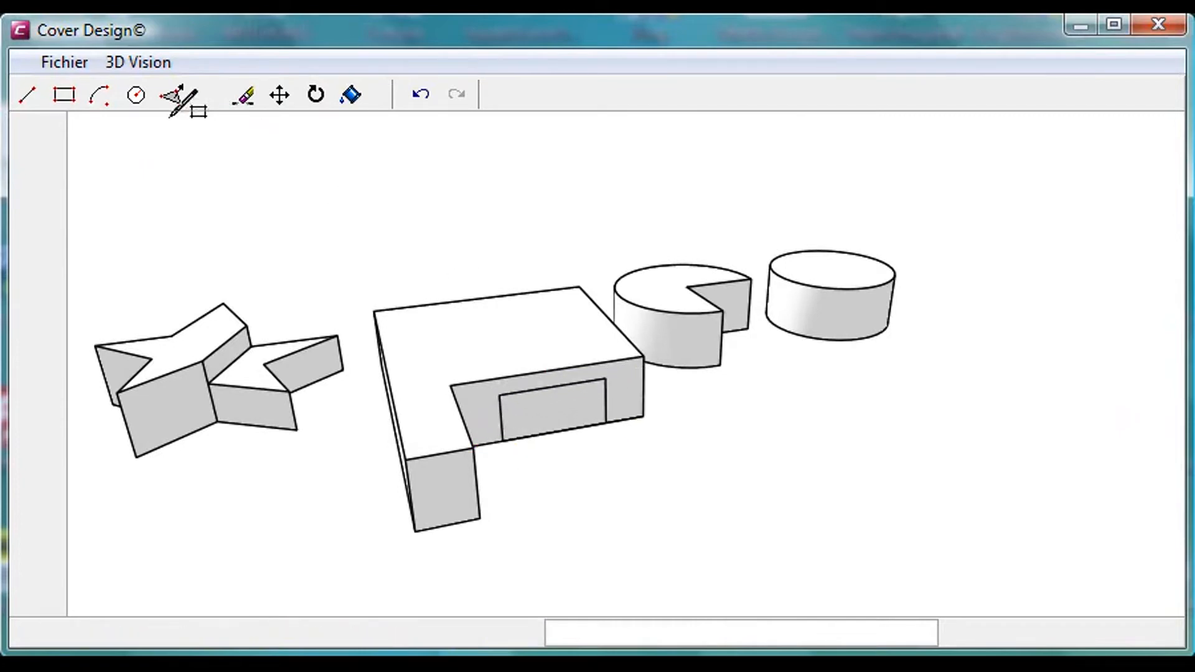
pyautogui.click(171, 95)
pyautogui.click(540, 414)
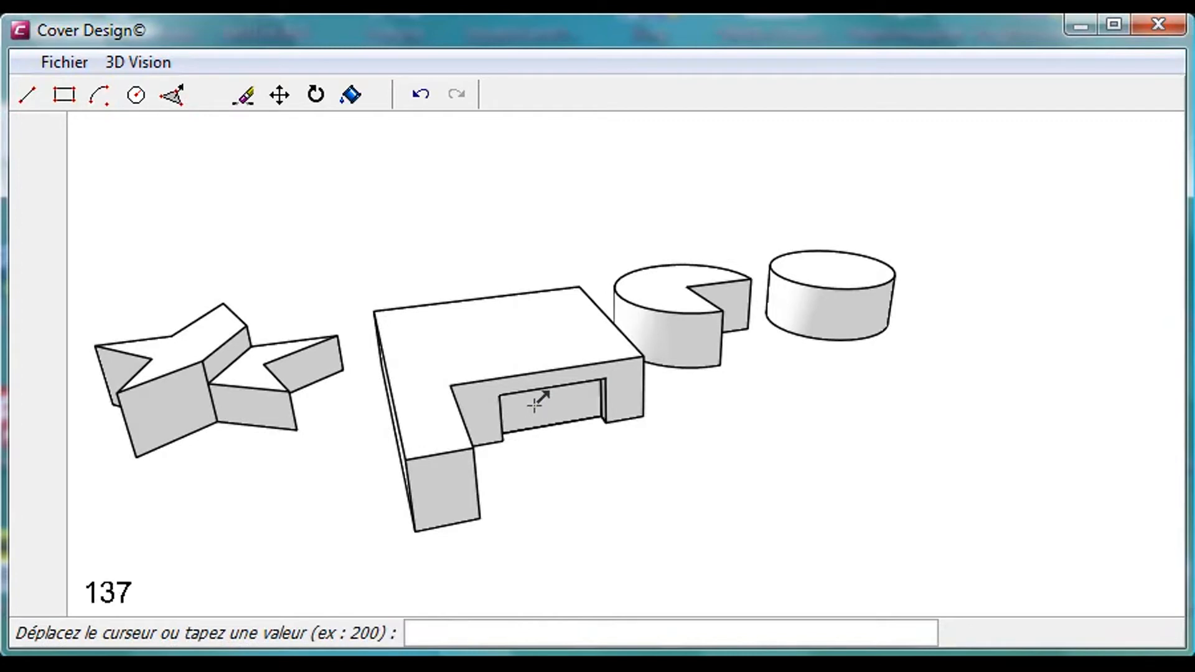
pyautogui.click(513, 404)
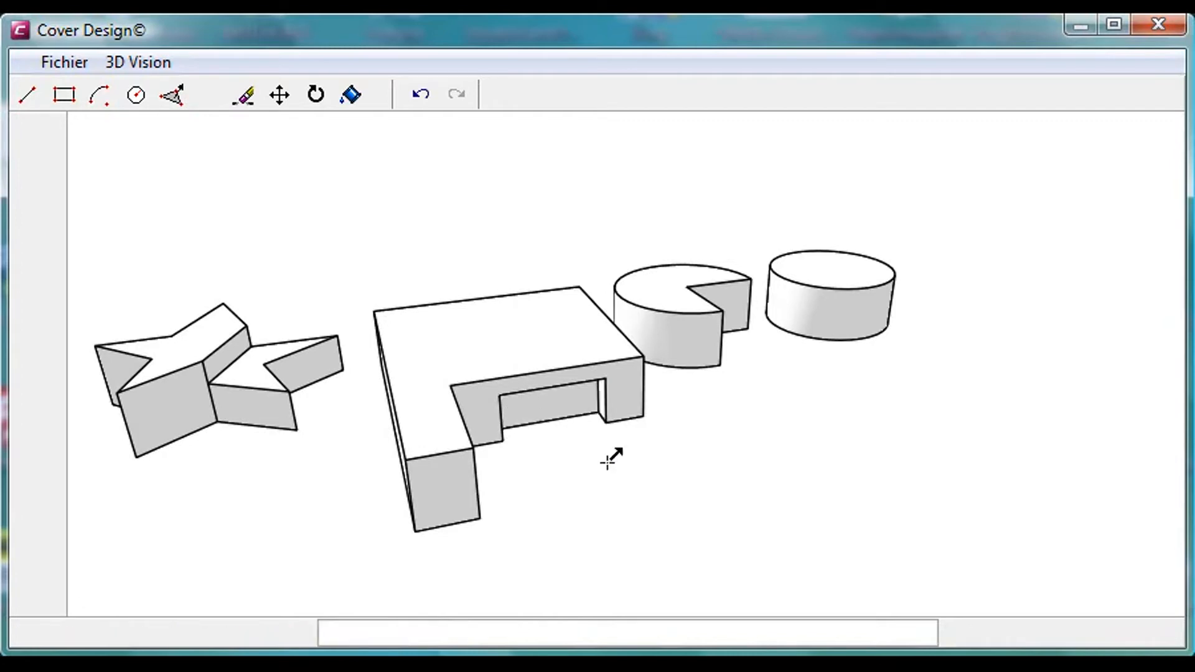
# Step: Draw a rectangle on the wide part of the box's top face and push it down to cut a rectangular opening
pyautogui.moveTo(786, 423); pyautogui.dragTo(742, 507, button='middle')
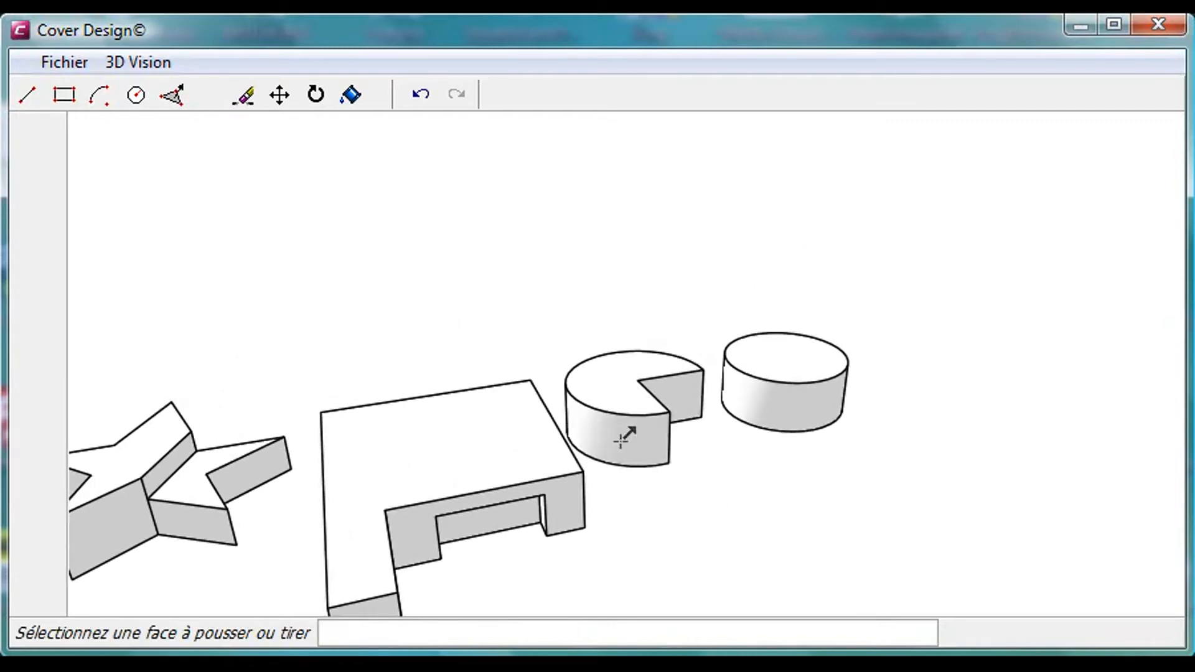
pyautogui.click(64, 95)
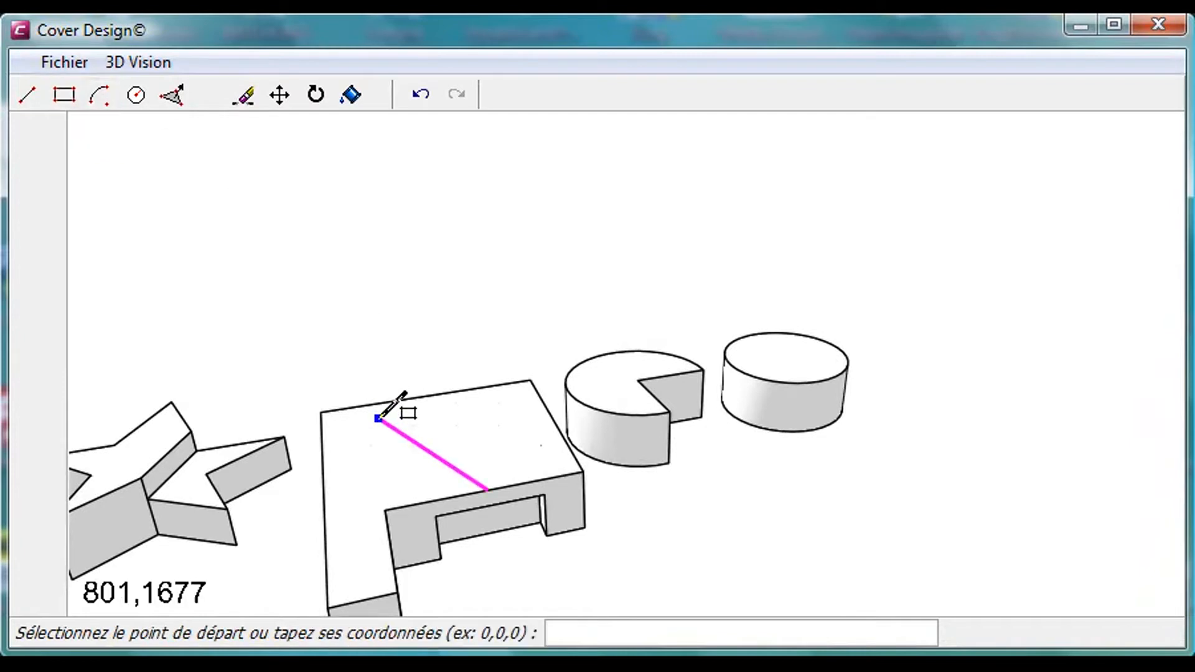
pyautogui.click(378, 417)
pyautogui.click(526, 434)
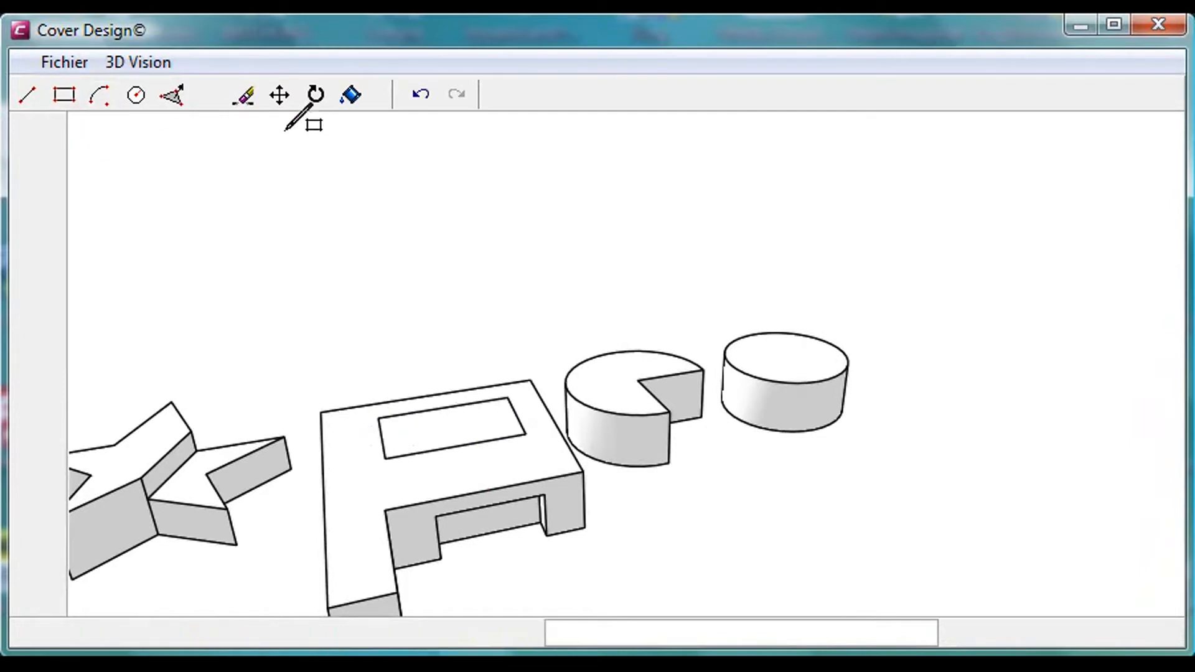
pyautogui.click(170, 94)
pyautogui.click(451, 430)
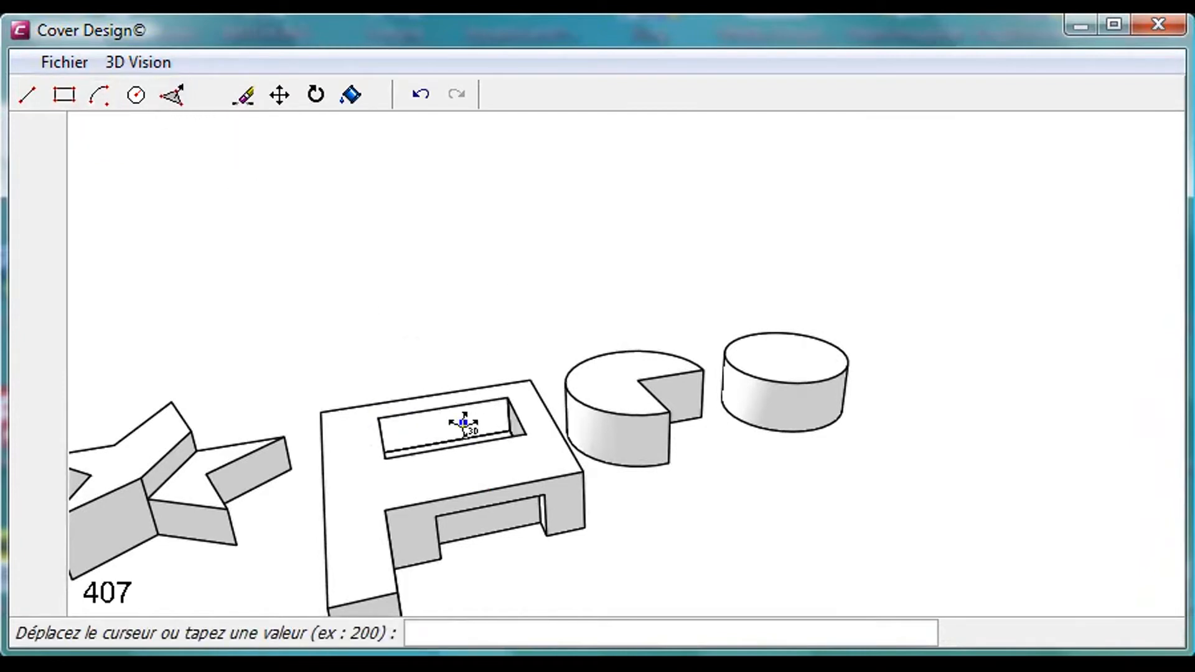
pyautogui.moveTo(465, 424); pyautogui.dragTo(468, 441, button='middle')
pyautogui.click(479, 497)
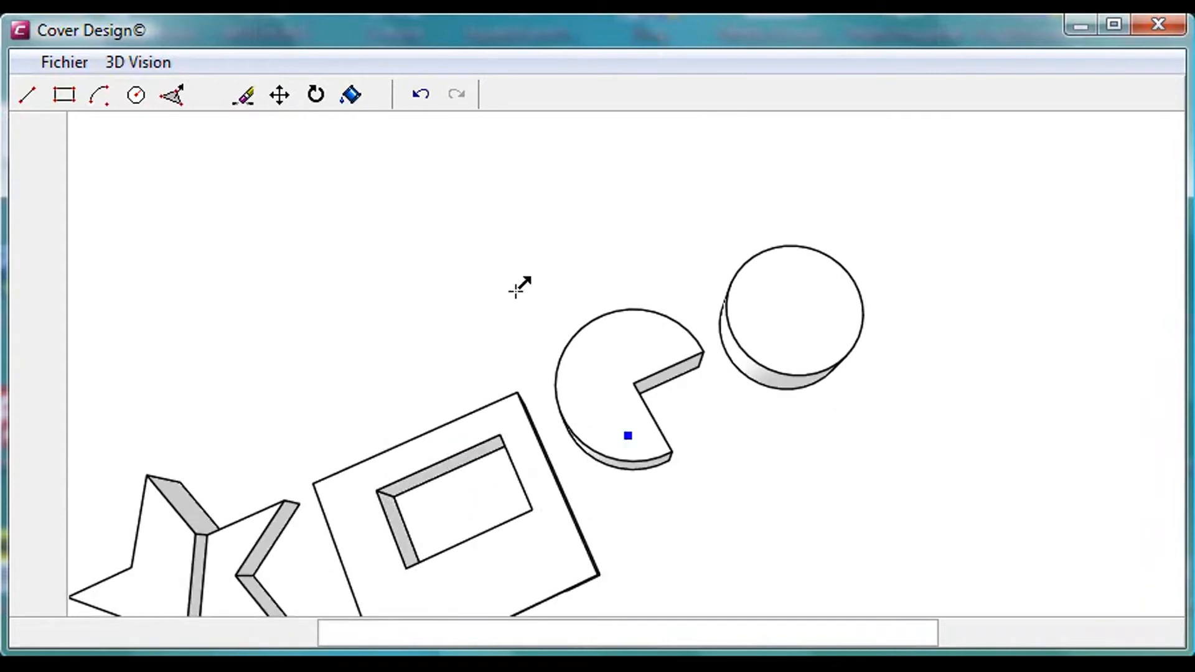
# Step: Draw a smaller circle on the full cylinder's top face and push it down to hollow out a round hole
pyautogui.click(135, 94)
pyautogui.click(777, 316)
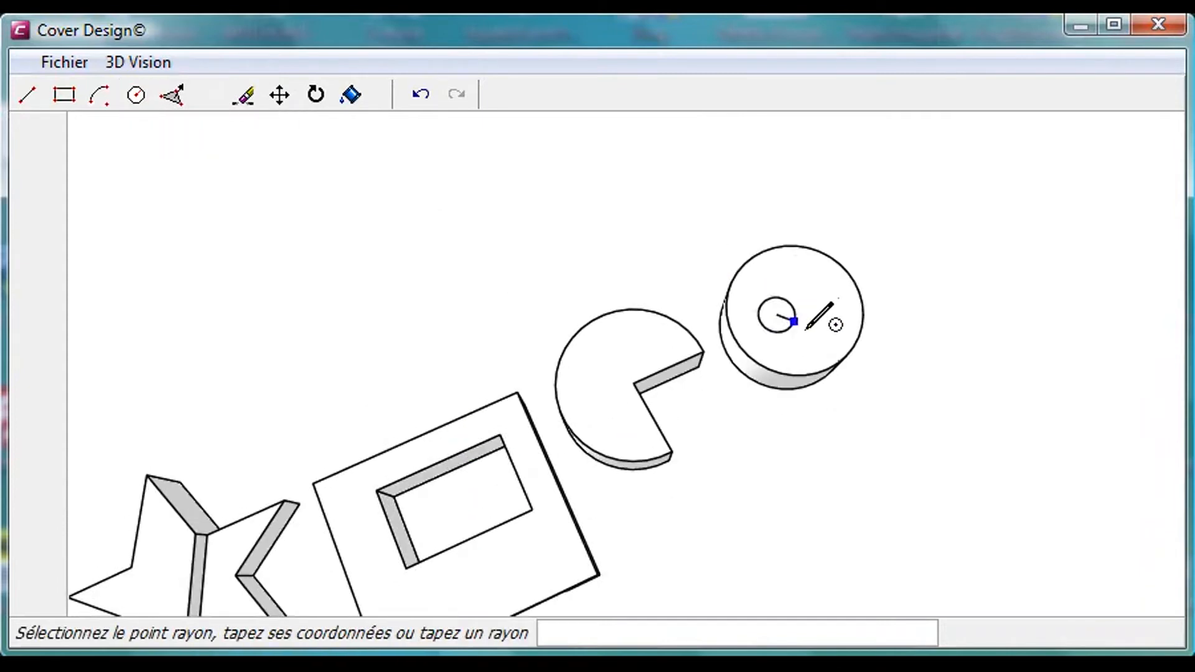
pyautogui.click(807, 329)
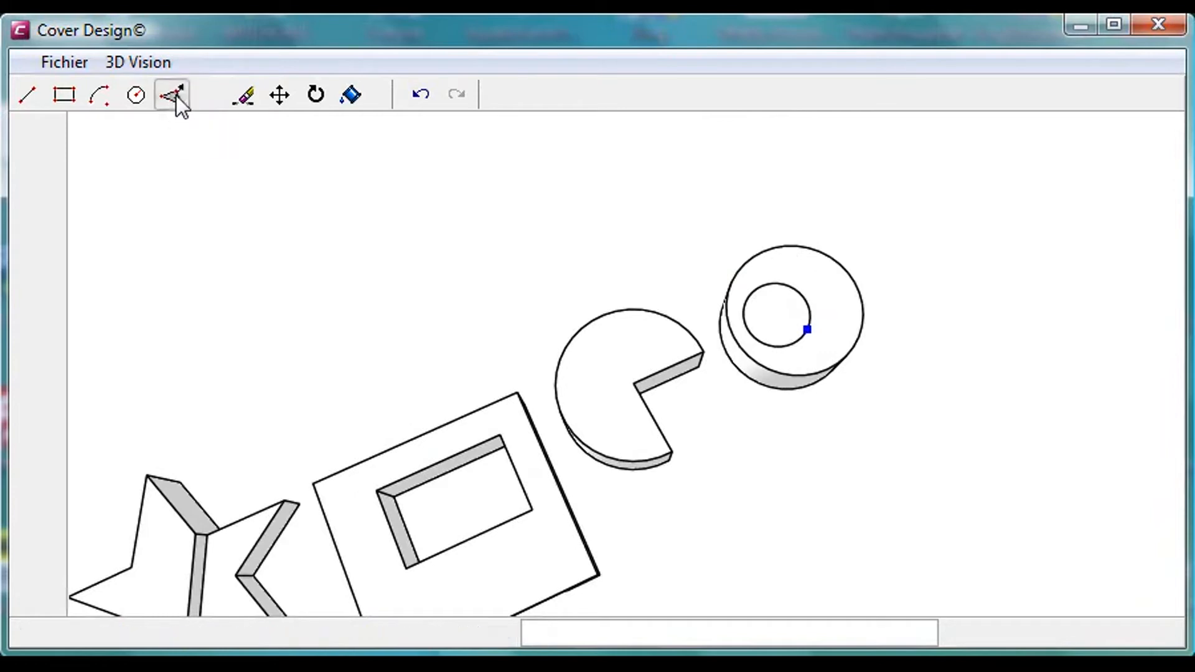
pyautogui.click(172, 95)
pyautogui.click(772, 326)
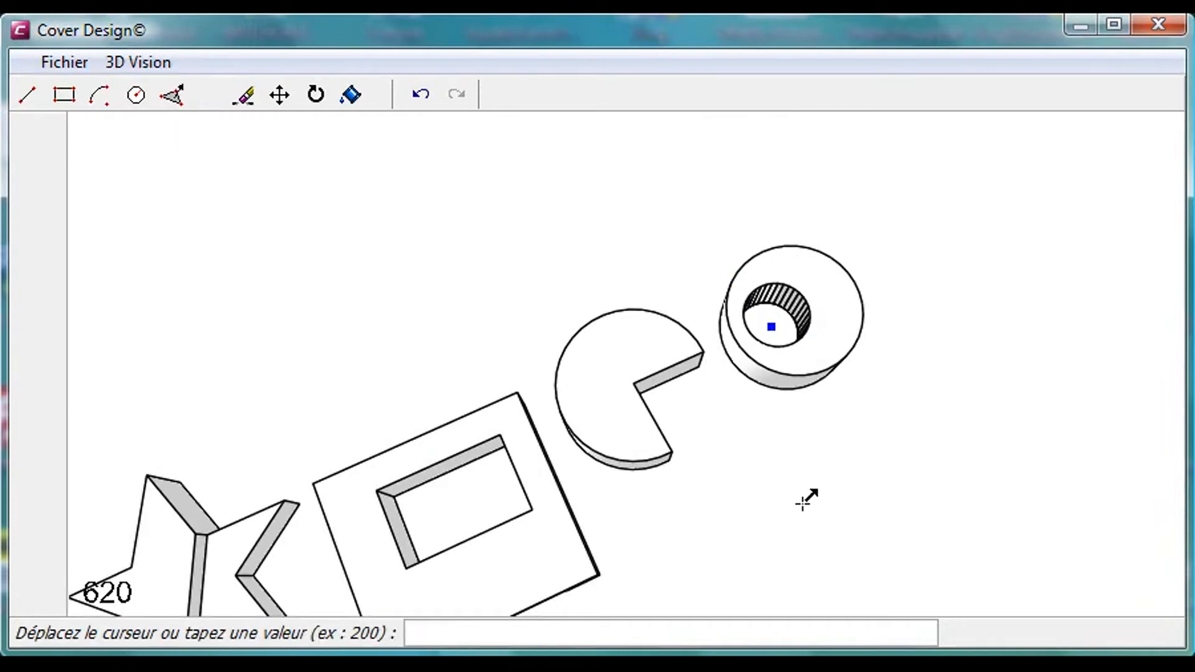
pyautogui.click(764, 513)
# Step: Pick the teal basic colour (red 0, green 128, blue 128) as the fill colour and activate the paint bucket
pyautogui.moveTo(753, 504)
pyautogui.mouseDown(button='middle')
pyautogui.moveTo(742, 494)
pyautogui.moveTo(745, 442)
pyautogui.moveTo(888, 402)
pyautogui.mouseUp(button='middle')
pyautogui.moveTo(929, 488); pyautogui.dragTo(921, 478, button='middle')
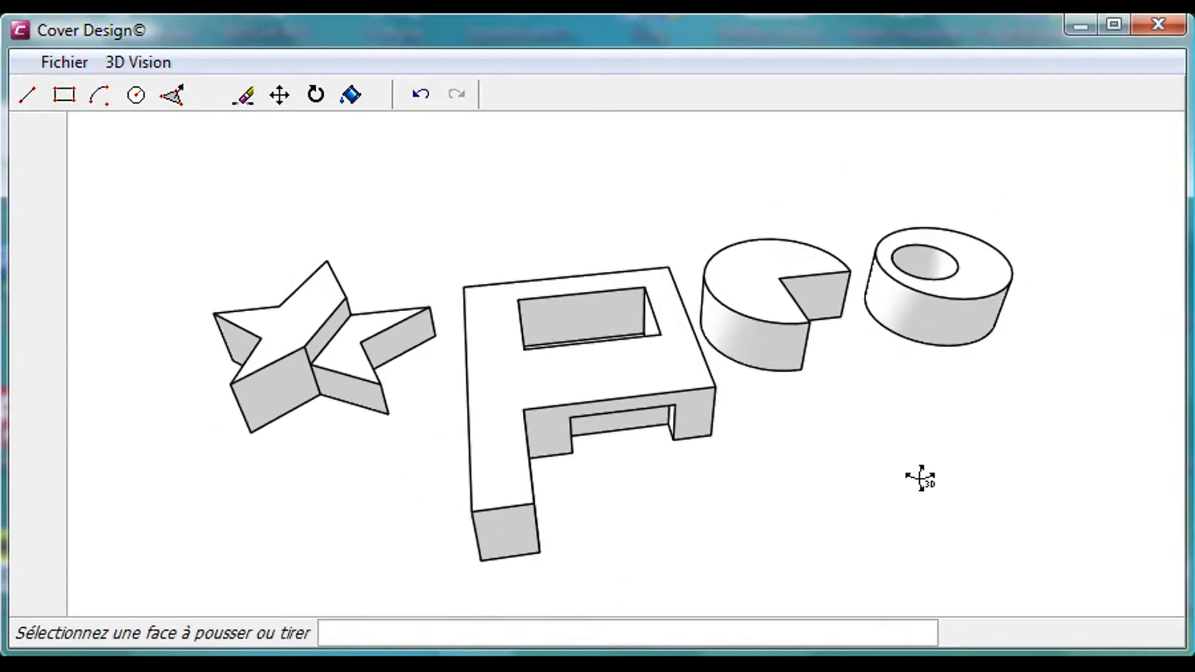
pyautogui.moveTo(913, 437); pyautogui.dragTo(862, 434, button='middle')
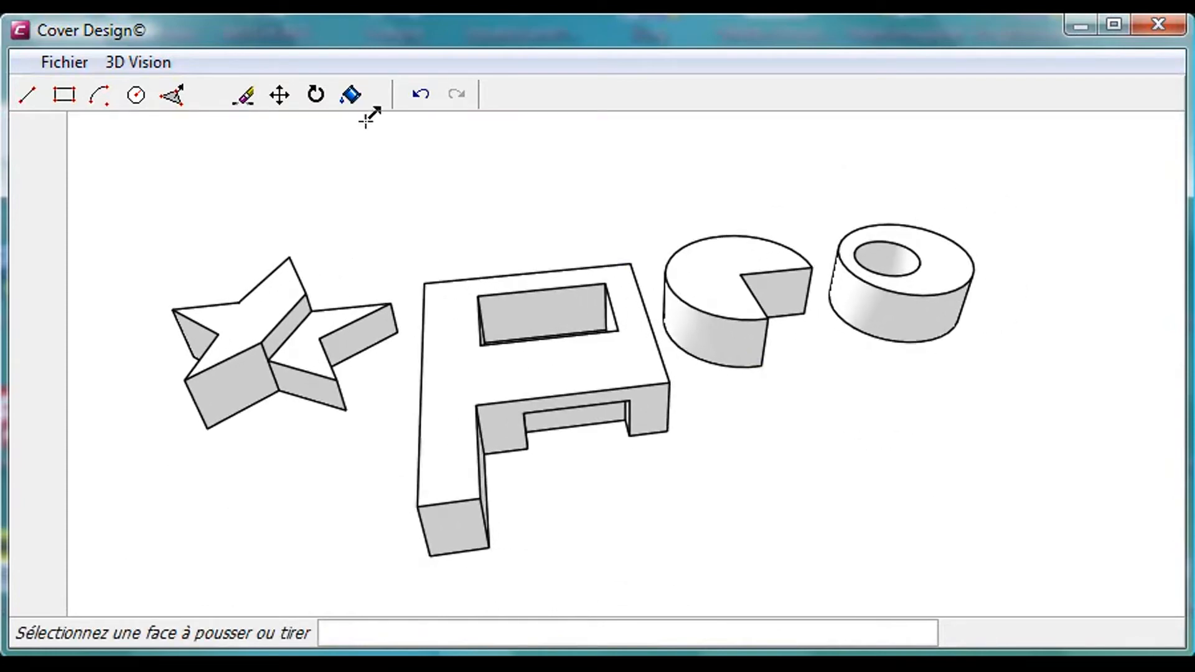
pyautogui.click(350, 94)
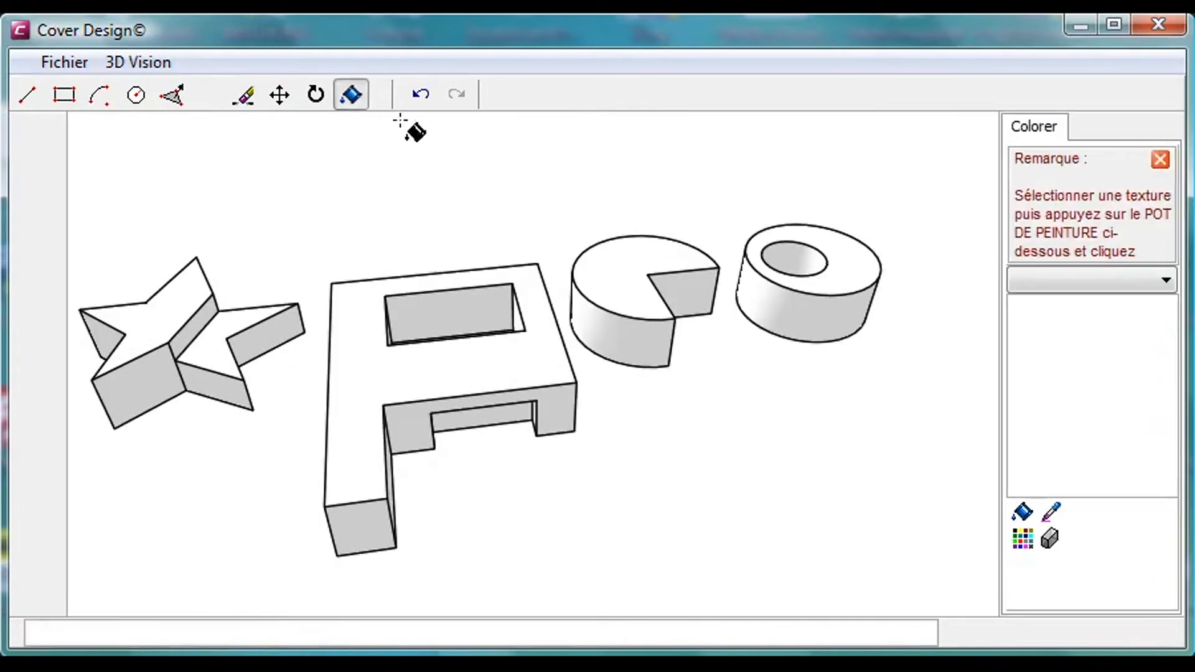
pyautogui.click(1023, 536)
pyautogui.click(510, 198)
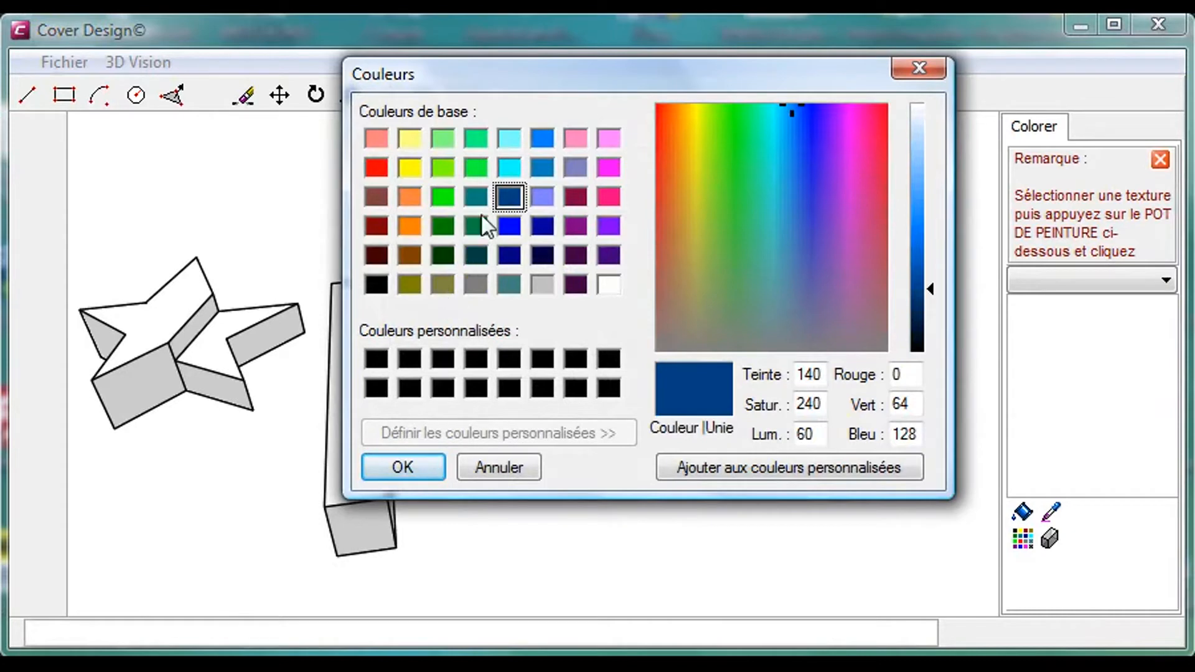
pyautogui.click(477, 198)
pyautogui.click(426, 467)
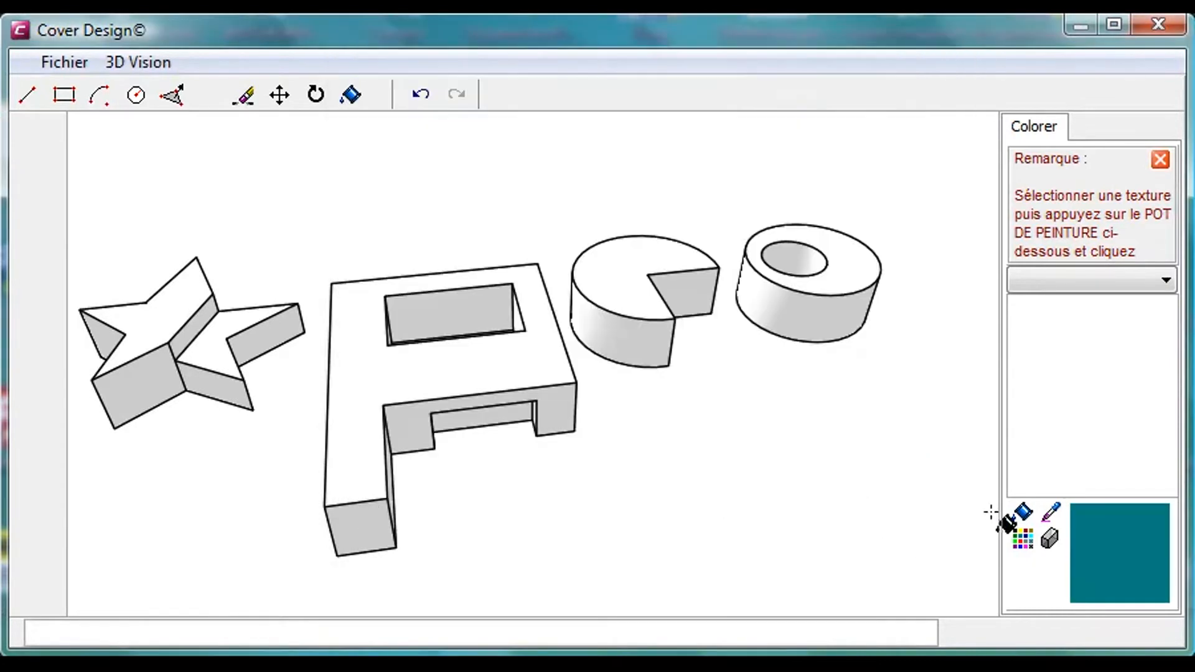
pyautogui.click(1023, 513)
# Step: Paint both cylinders' curved outer sides and the box's recessed front face, top face and arm end face teal
pyautogui.click(823, 319)
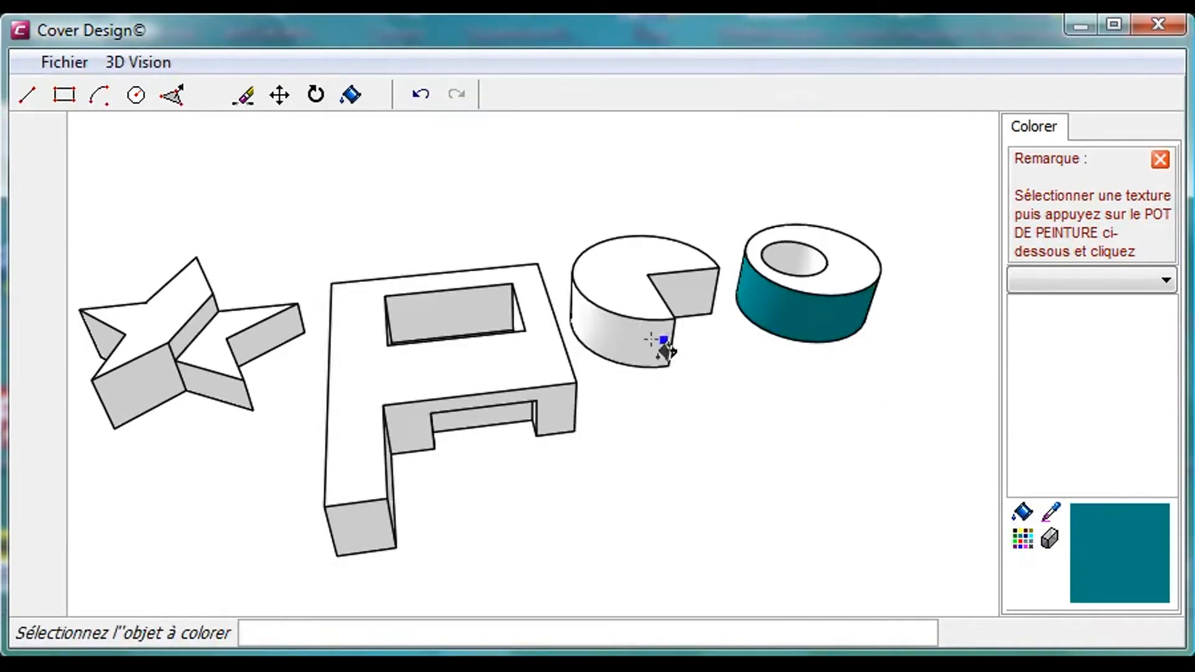
pyautogui.click(636, 336)
pyautogui.click(554, 406)
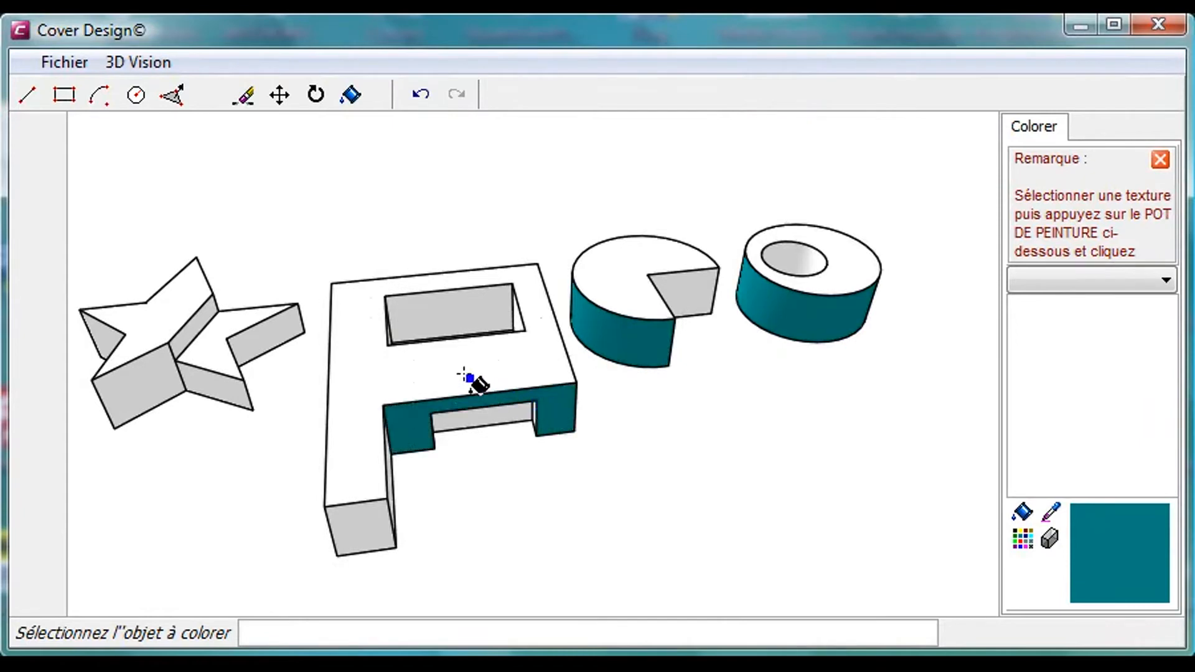
pyautogui.click(440, 370)
pyautogui.click(364, 526)
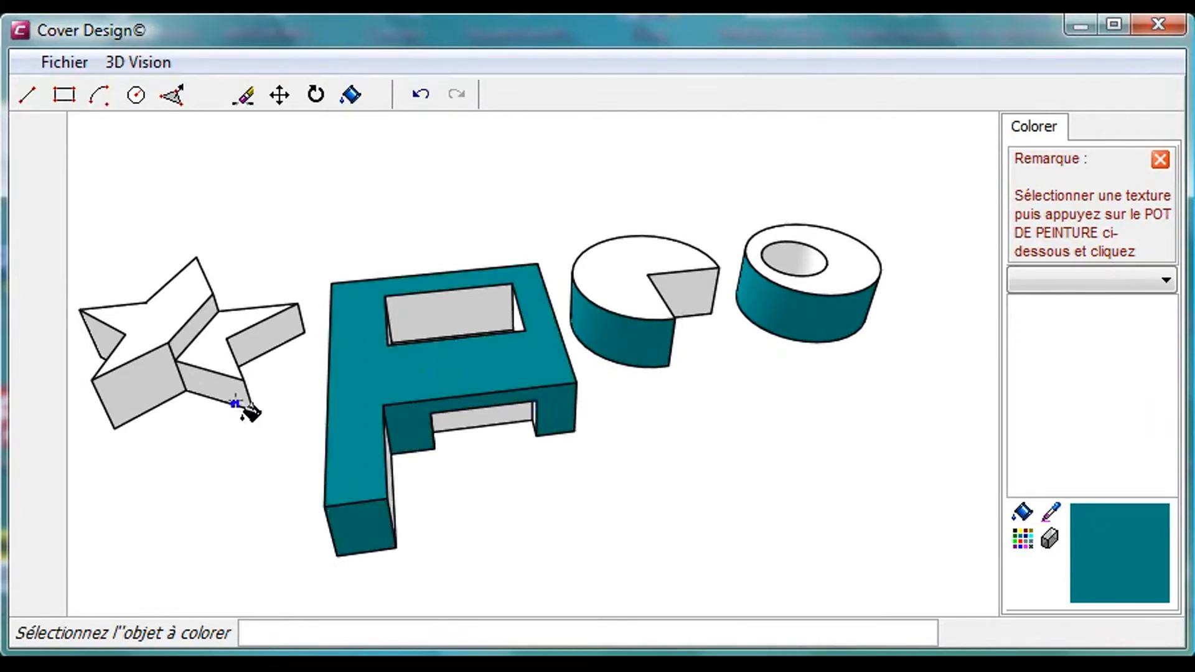
# Step: Paint the star's front side faces and the top of its lowered two-pointed part teal
pyautogui.click(232, 394)
pyautogui.click(140, 366)
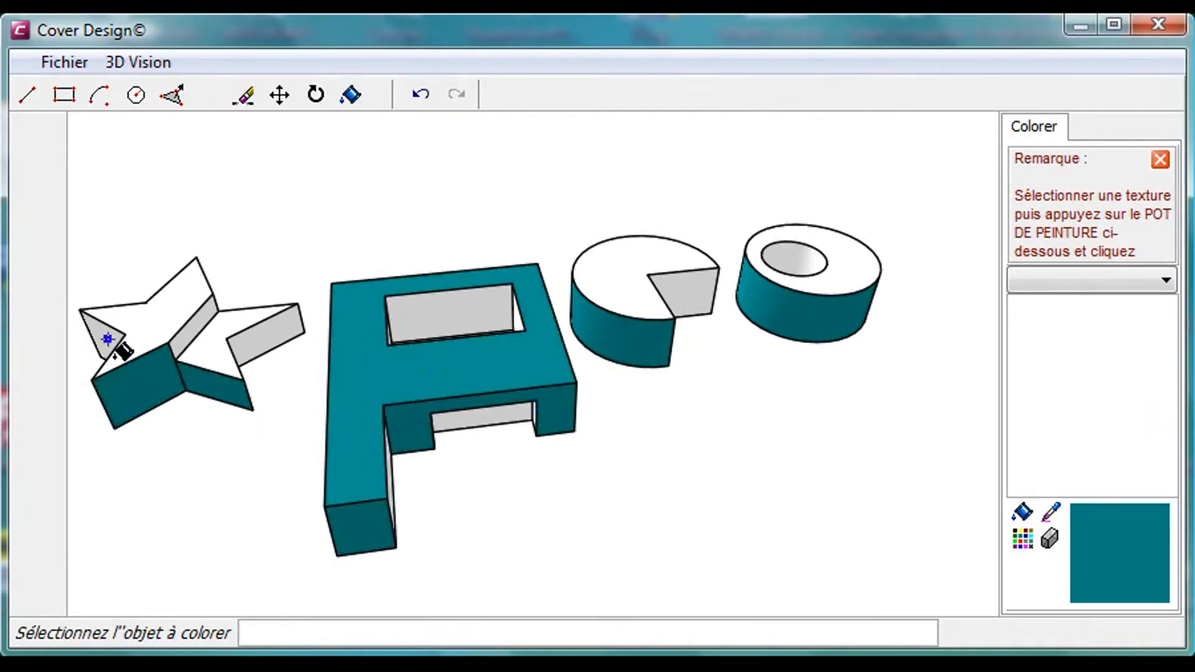
pyautogui.click(234, 323)
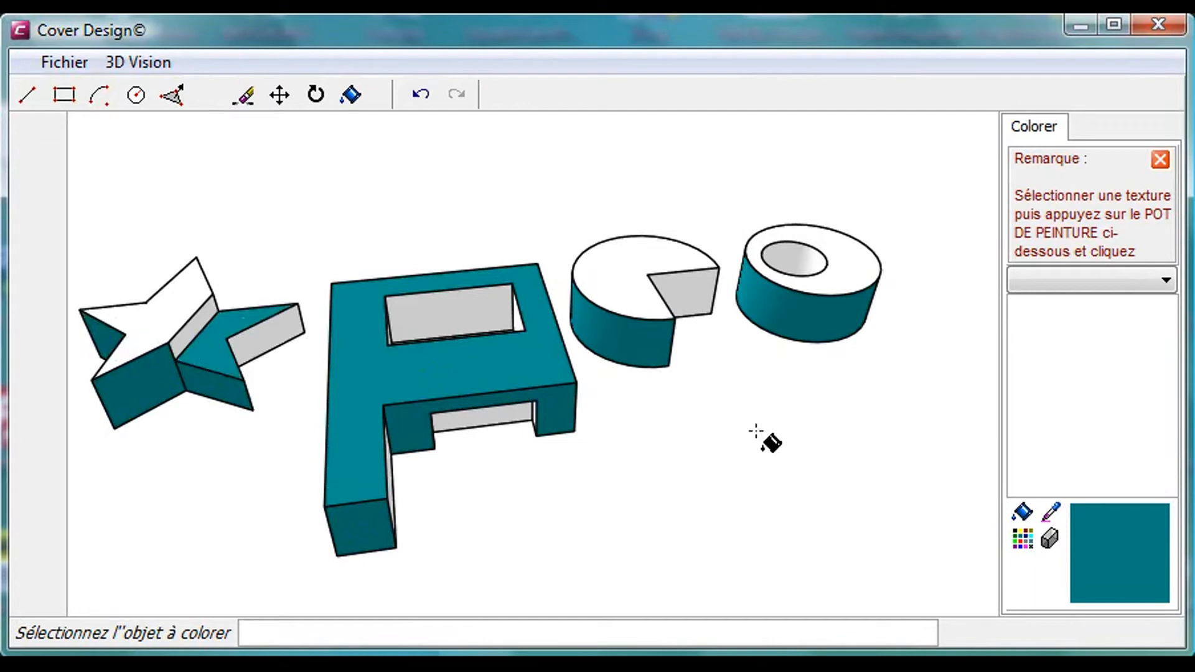
# Step: Change the fill colour to bright cyan and paint both cylinders' top faces and the visible notch wall with it
pyautogui.click(1024, 538)
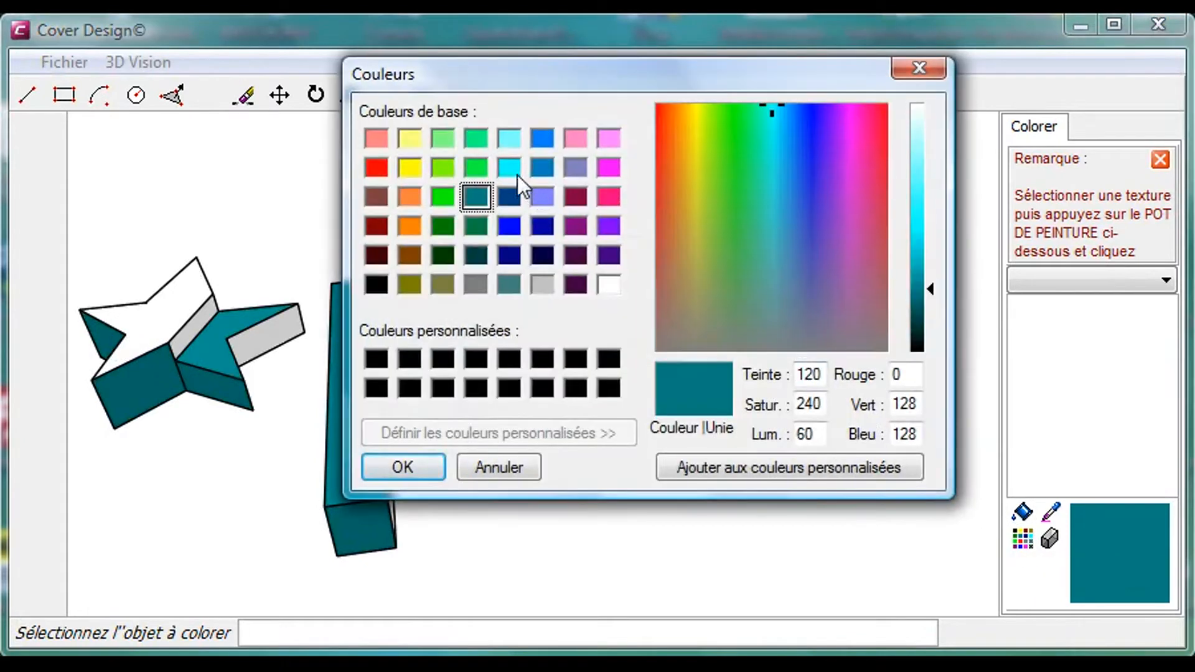
pyautogui.click(515, 172)
pyautogui.click(420, 469)
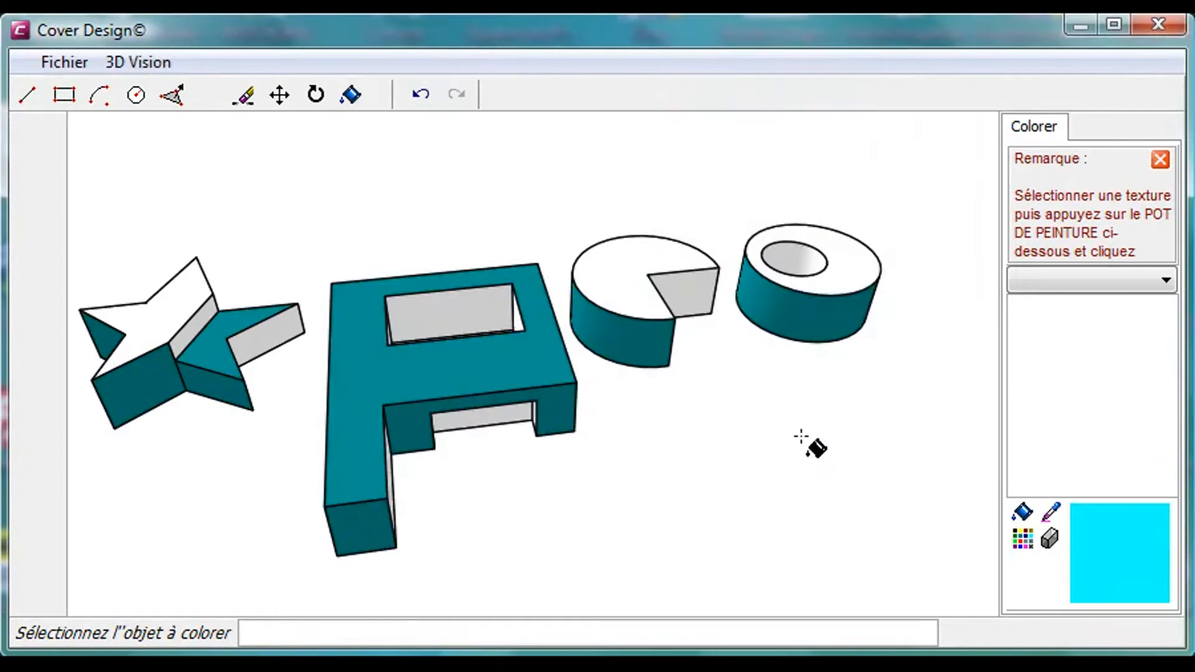
pyautogui.click(823, 279)
pyautogui.click(648, 280)
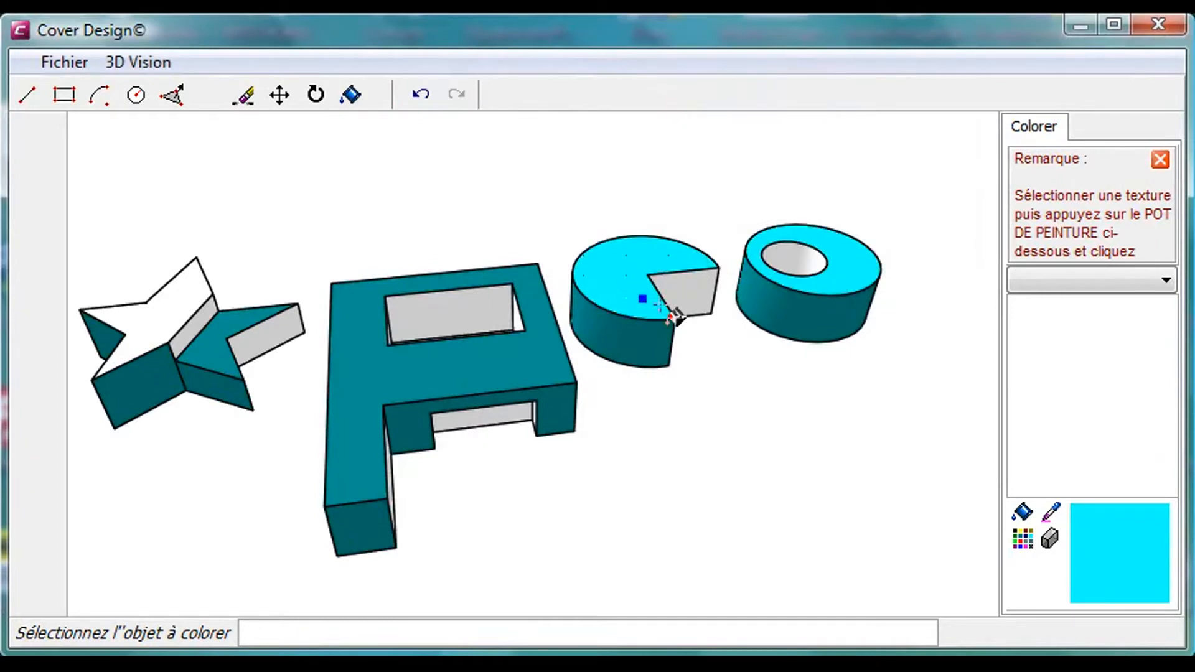
pyautogui.click(696, 294)
# Step: Paint the back walls of the box's top opening and front recess and the arm's inner side face cyan
pyautogui.click(464, 312)
pyautogui.click(488, 417)
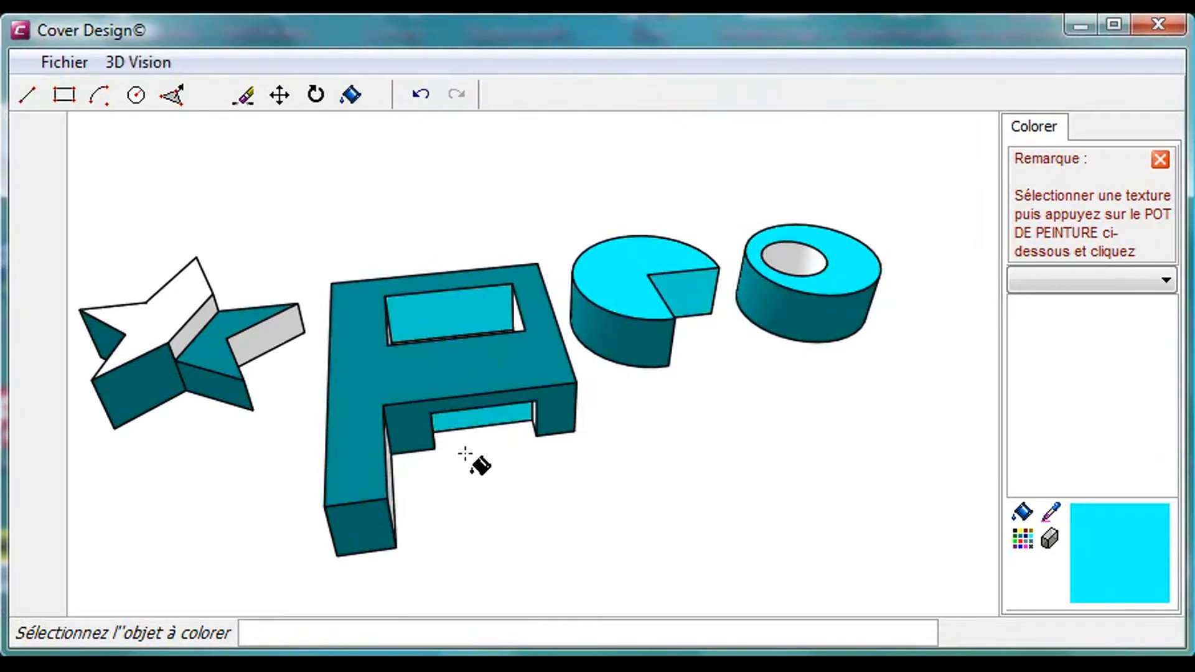
pyautogui.moveTo(572, 516); pyautogui.dragTo(558, 504, button='middle')
pyautogui.click(356, 454)
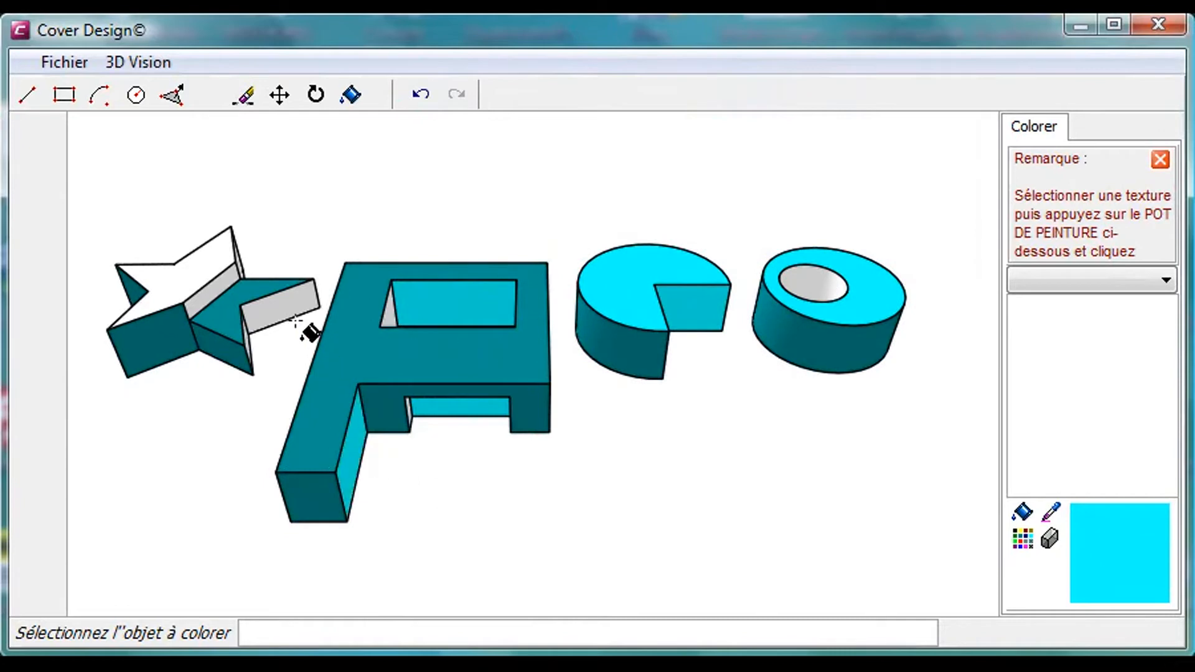
# Step: Paint the star's raised top face and the lowered part's inner side face cyan, and close the colouring pane
pyautogui.click(286, 307)
pyautogui.click(199, 274)
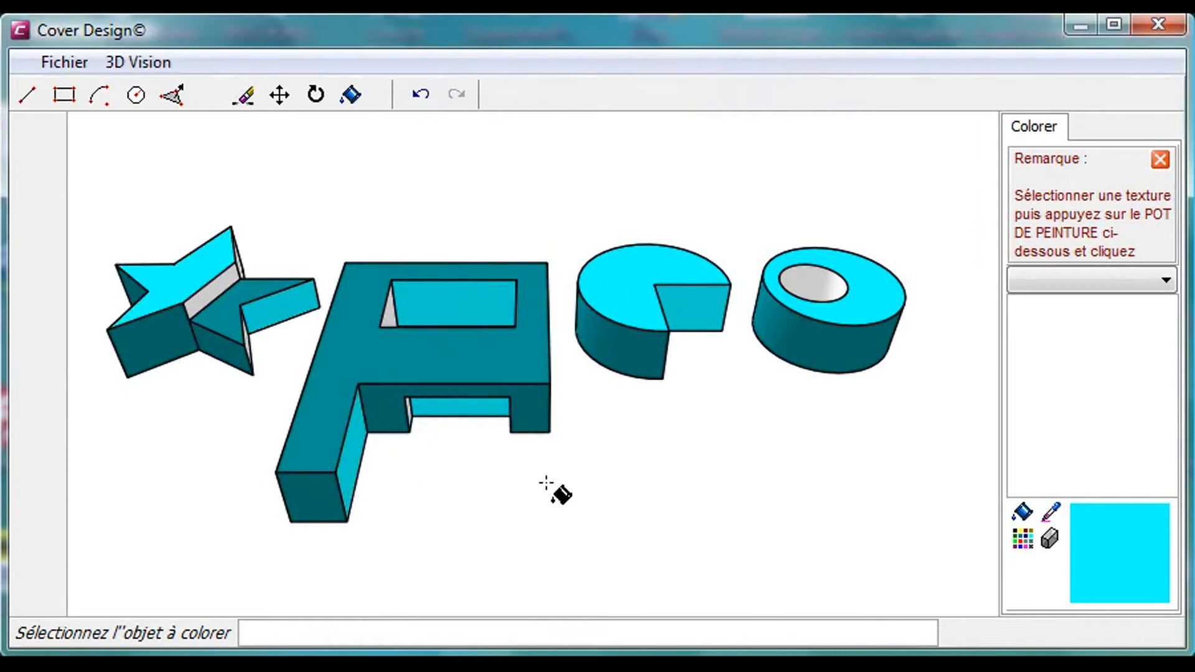
pyautogui.click(1160, 160)
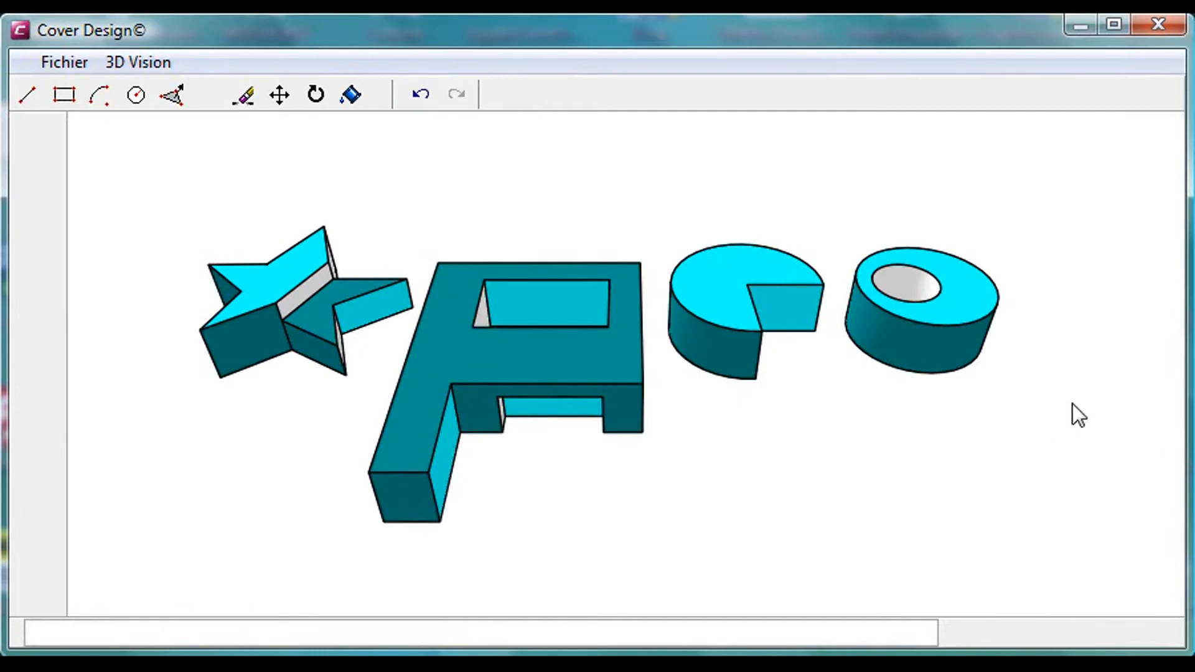
# Step: Examine the textured brick facade model from several angles, up close and from farther back, around its doorway, stone blocks and window
pyautogui.moveTo(1072, 405); pyautogui.dragTo(759, 409)
pyautogui.moveTo(1056, 395); pyautogui.dragTo(316, 394)
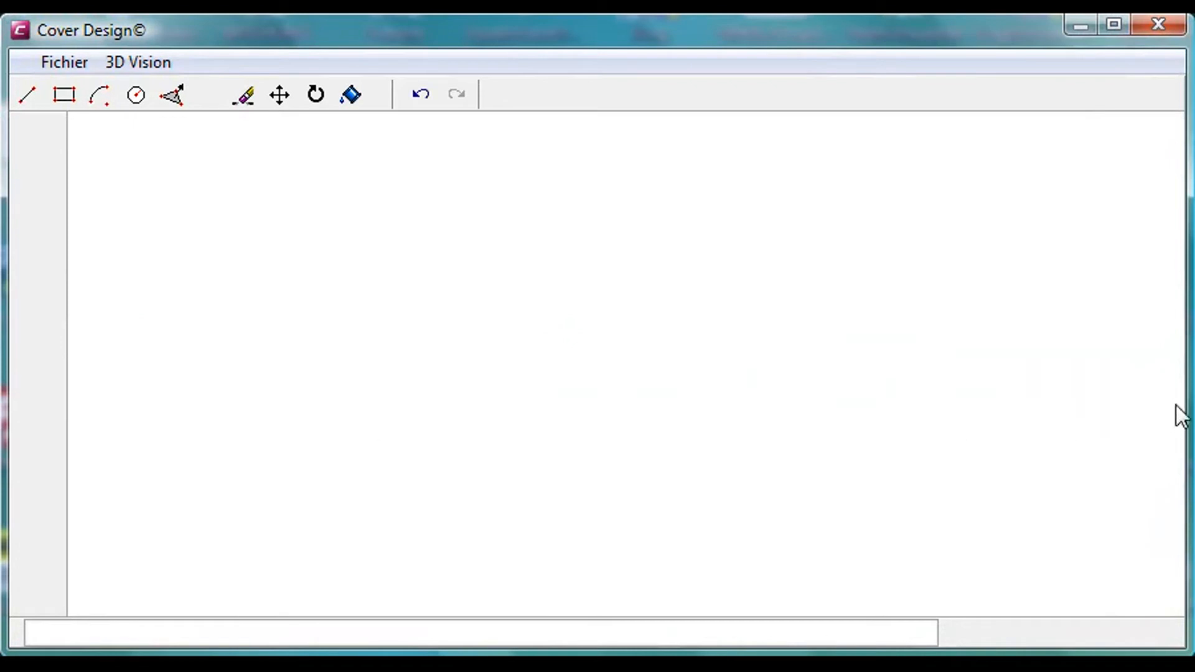
pyautogui.moveTo(1165, 380); pyautogui.dragTo(697, 395)
pyautogui.moveTo(902, 363); pyautogui.dragTo(750, 383, button='middle')
pyautogui.scroll(3, 704, 345)
pyautogui.scroll(2, 705, 345)
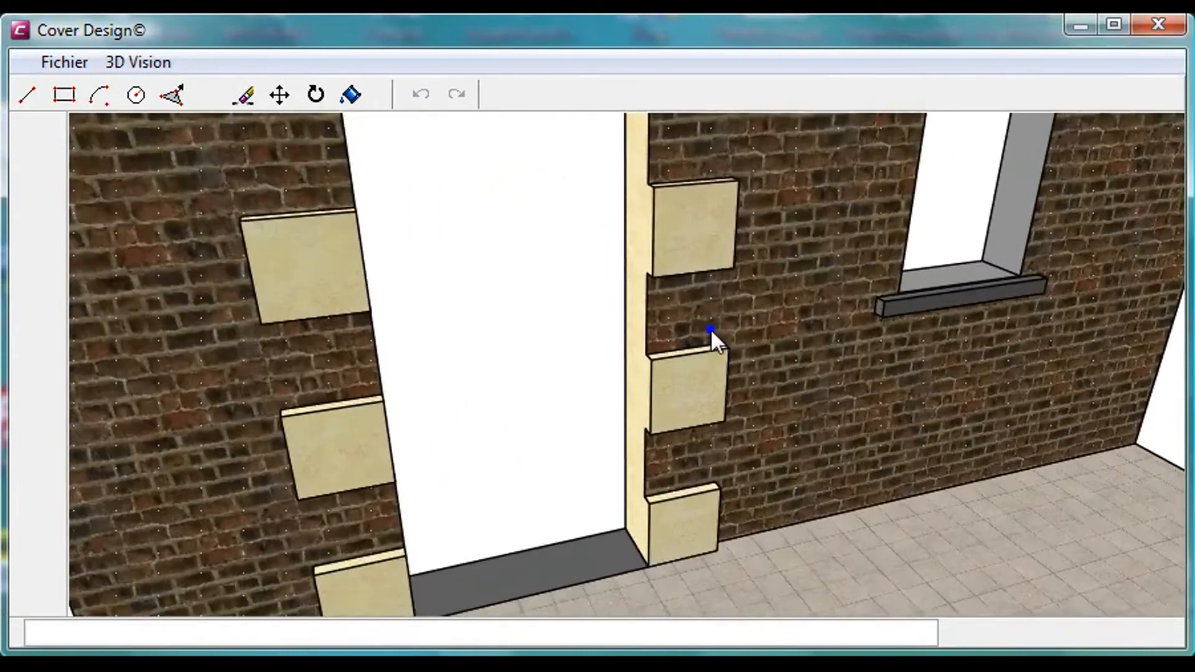
pyautogui.scroll(4, 755, 367)
pyautogui.moveTo(823, 330); pyautogui.dragTo(731, 253, button='middle')
pyautogui.moveTo(805, 478); pyautogui.dragTo(932, 480, button='middle')
pyautogui.moveTo(984, 360); pyautogui.dragTo(958, 358, button='middle')
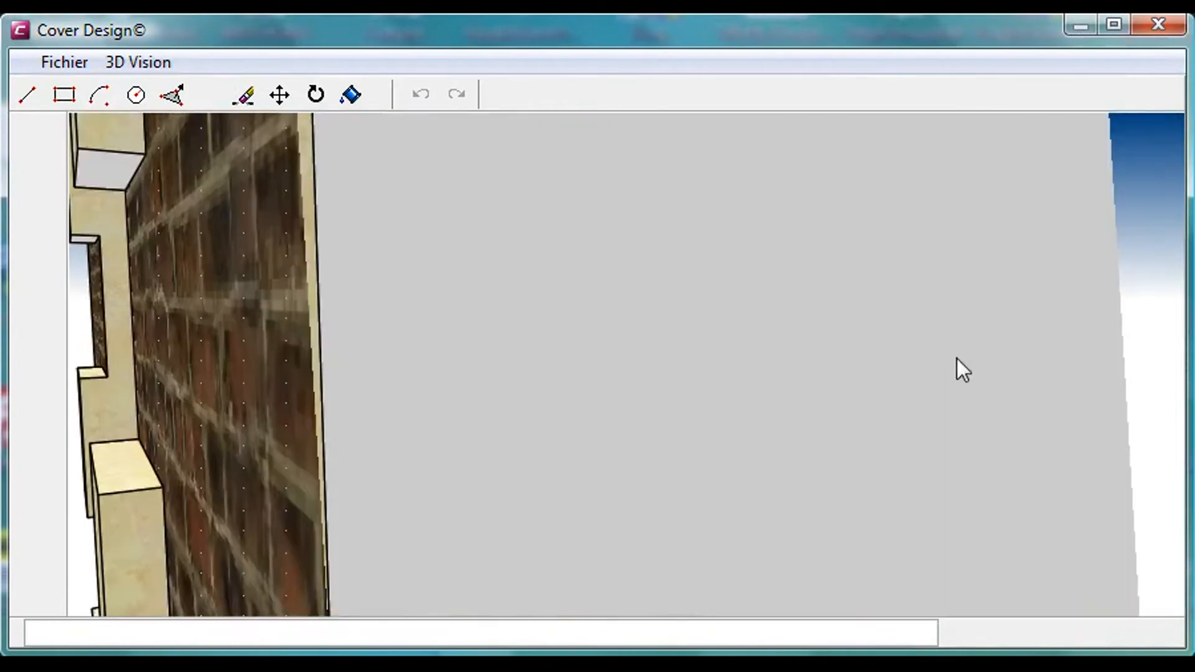
pyautogui.scroll(-10, 791, 407)
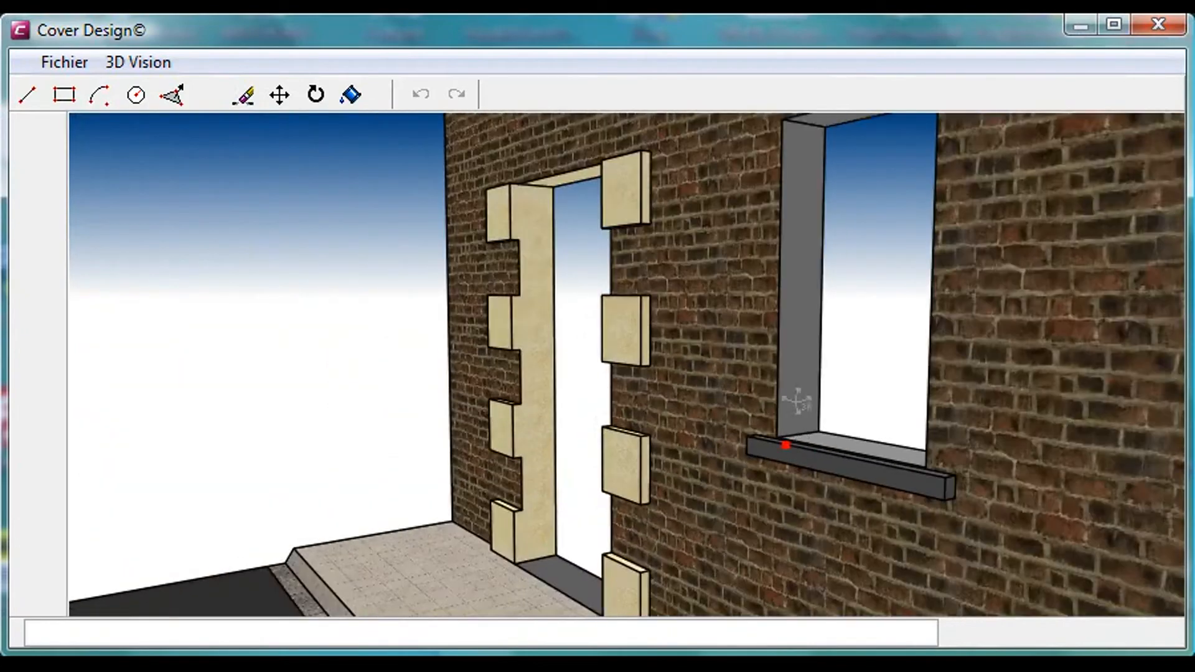
# Step: Examine the brick facade's window opening, dark sill and outer wall edge from the front and from an angle
pyautogui.moveTo(797, 401); pyautogui.dragTo(540, 385, button='middle')
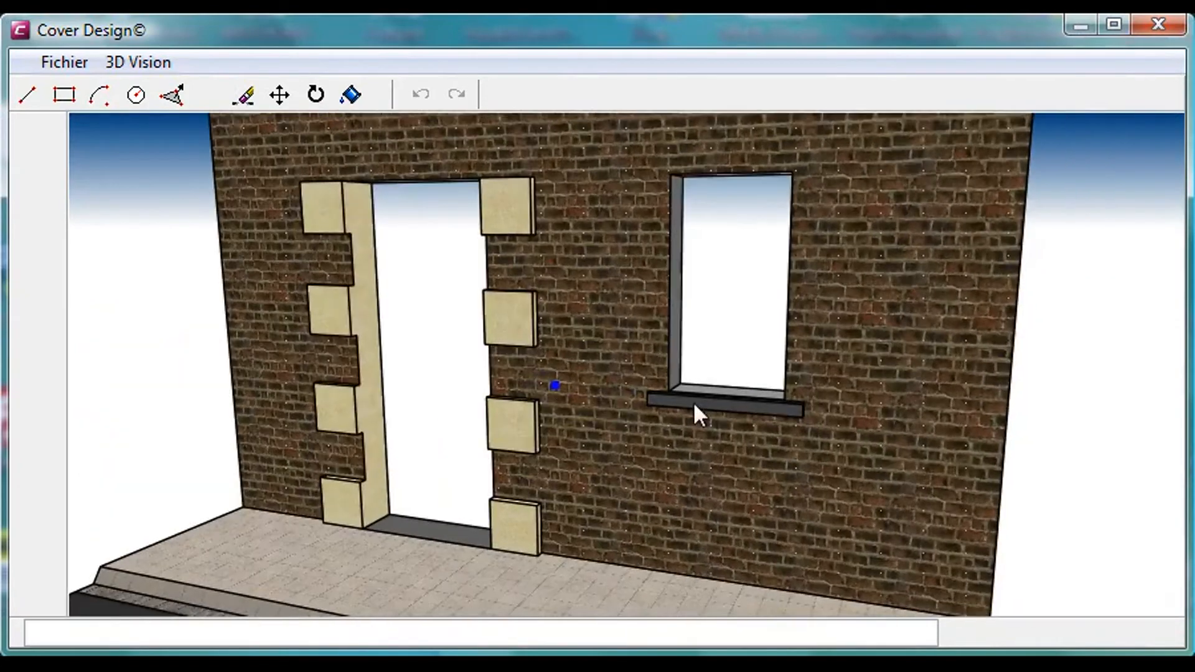
pyautogui.moveTo(756, 401); pyautogui.dragTo(480, 401, button='middle')
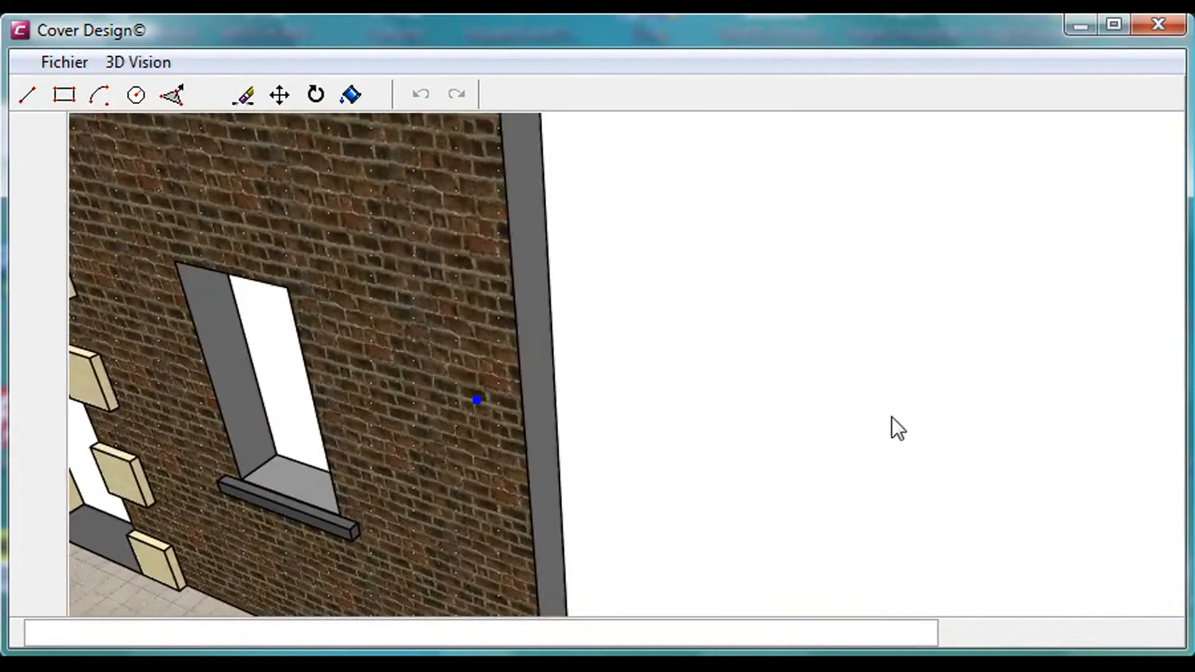
pyautogui.moveTo(892, 417); pyautogui.dragTo(522, 396, button='middle')
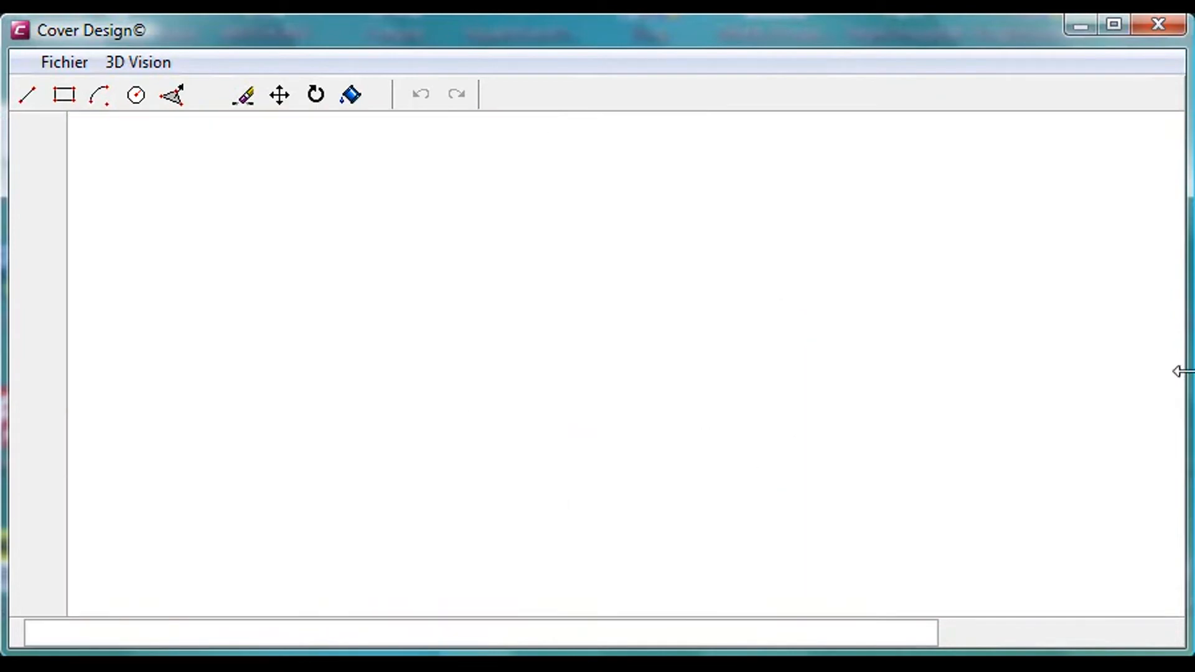
# Step: Examine the brick-and-siding house: its ground-floor door and window, upper windows, gutter, tiled roof and skylight
pyautogui.moveTo(1155, 371); pyautogui.dragTo(714, 386, button='middle')
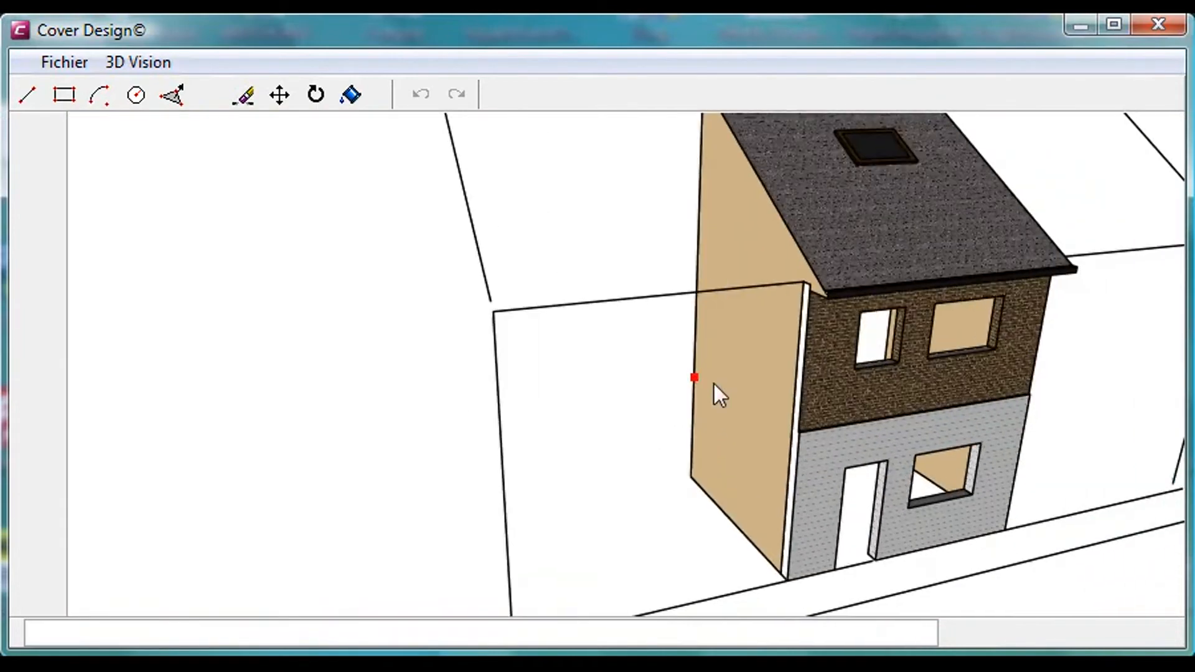
pyautogui.moveTo(931, 376); pyautogui.dragTo(710, 372, button='middle')
pyautogui.scroll(8, 693, 530)
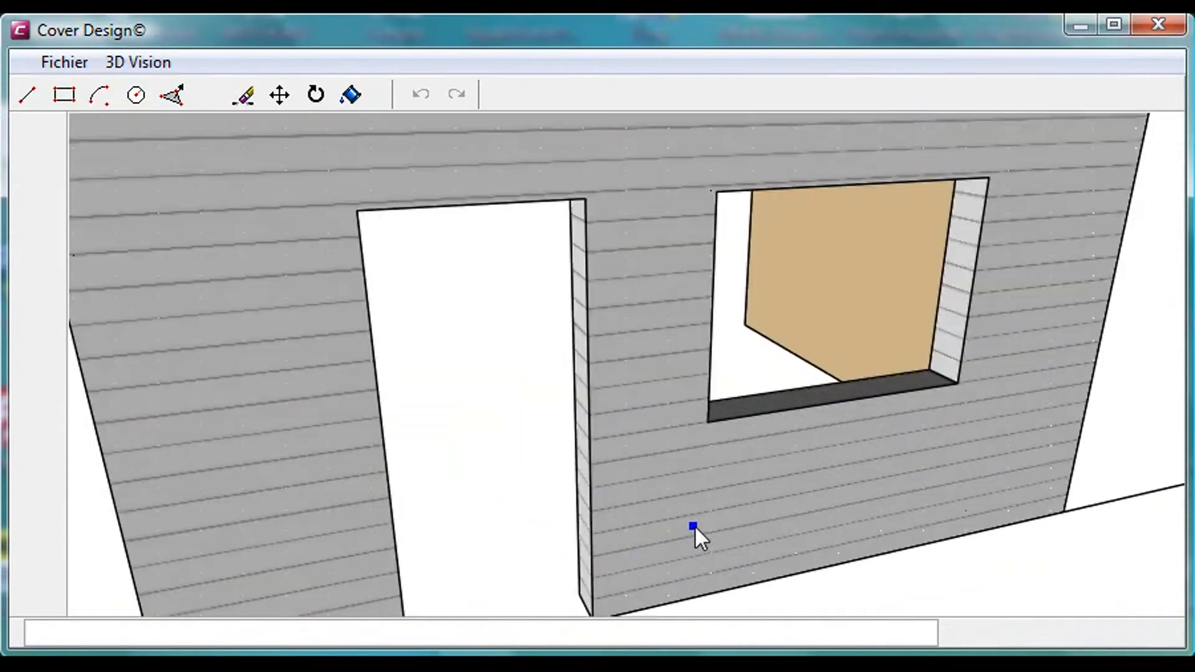
pyautogui.moveTo(695, 525); pyautogui.dragTo(772, 472, button='middle')
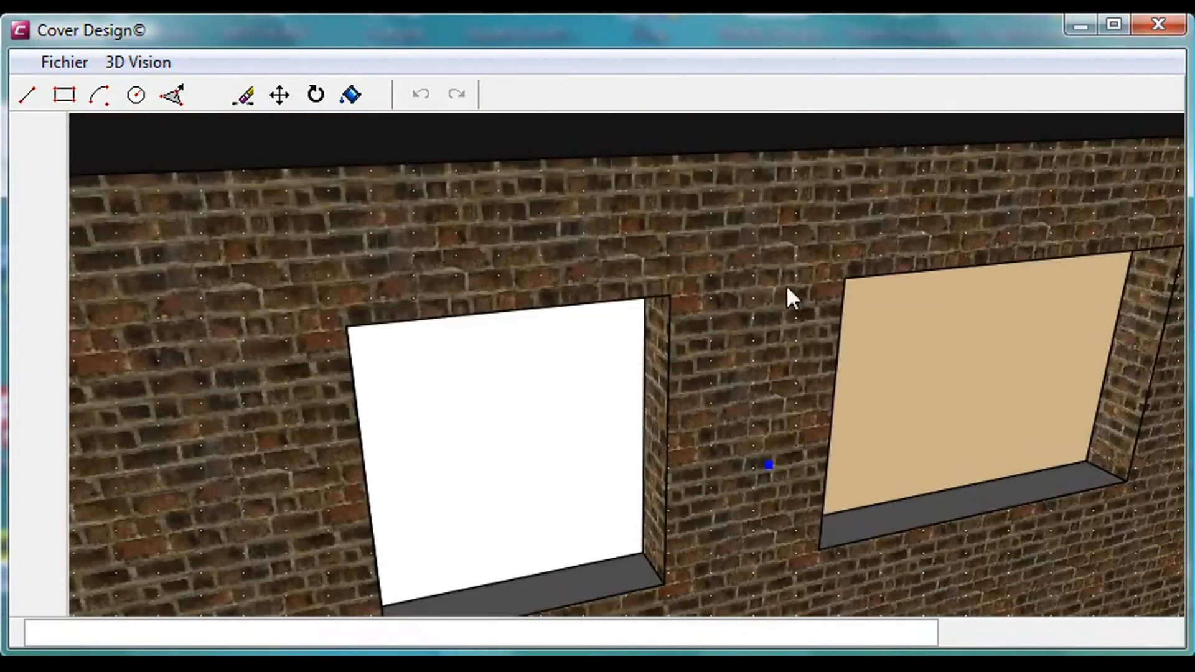
pyautogui.moveTo(787, 283); pyautogui.dragTo(943, 464, button='middle')
pyautogui.moveTo(856, 420); pyautogui.dragTo(867, 419, button='middle')
pyautogui.scroll(-3, 858, 377)
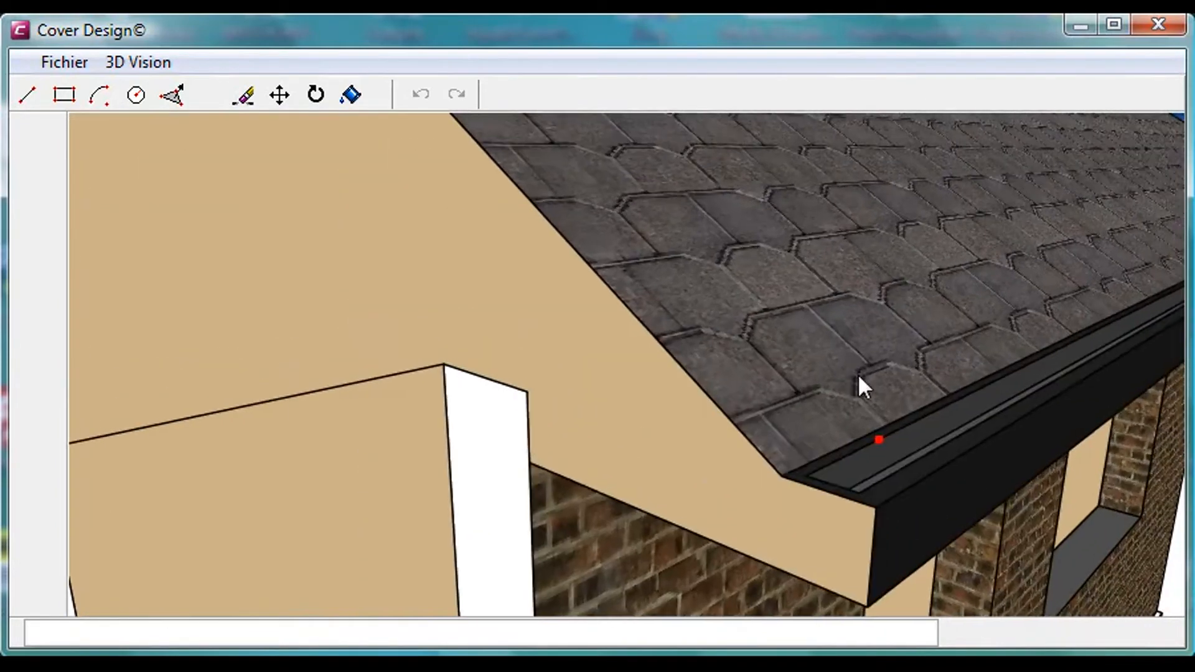
pyautogui.moveTo(822, 231); pyautogui.dragTo(846, 440, button='middle')
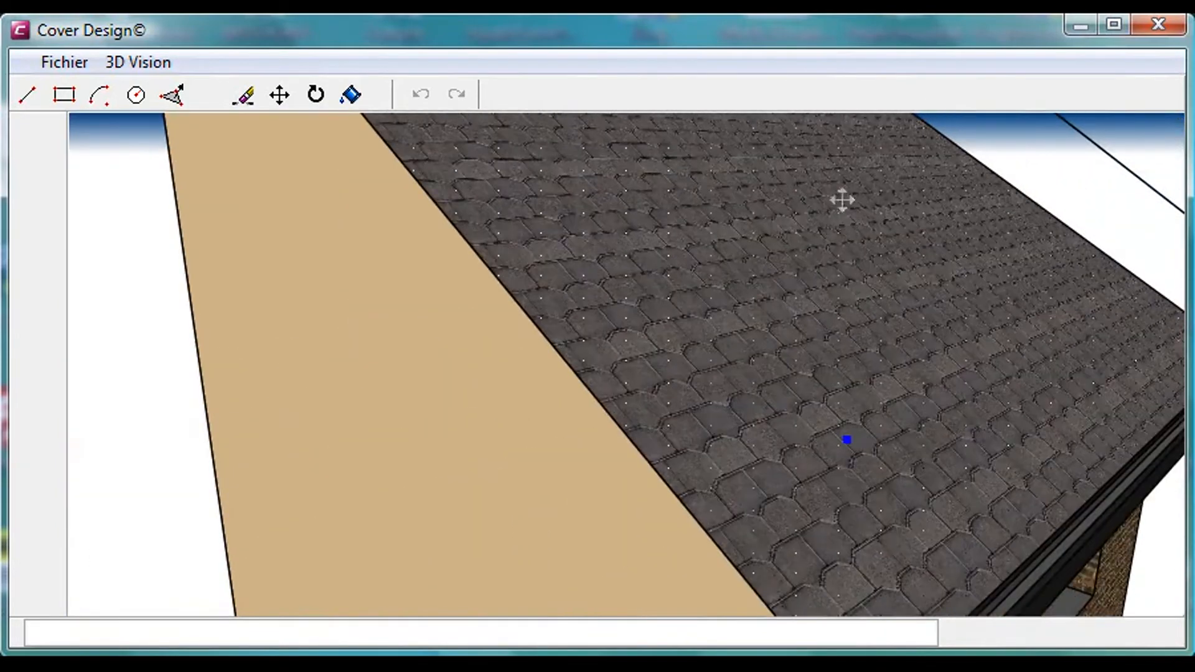
pyautogui.scroll(-6, 830, 409)
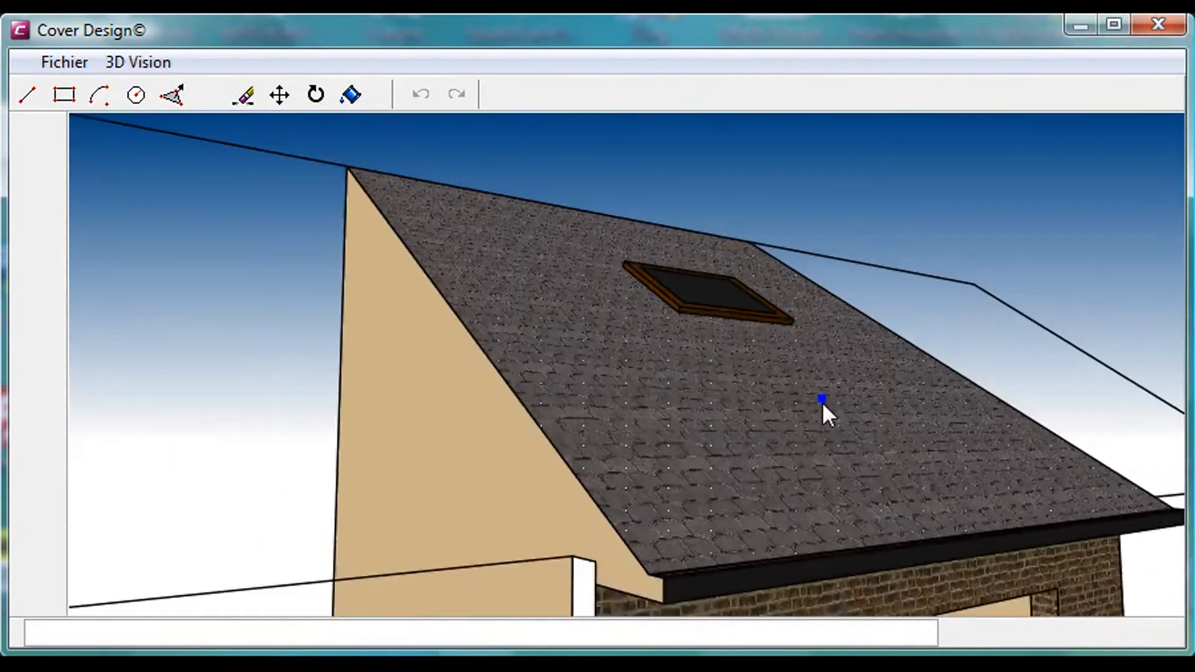
pyautogui.scroll(-2, 830, 413)
pyautogui.moveTo(830, 413); pyautogui.dragTo(557, 349, button='middle')
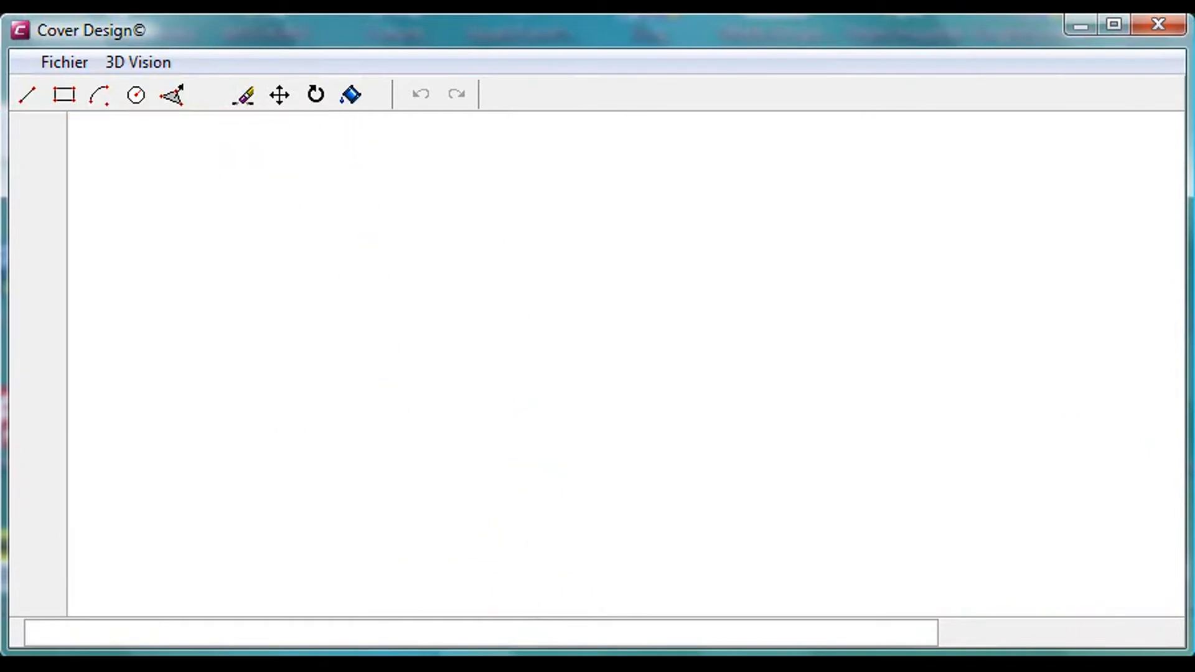
# Step: Examine the house with the raised pool, looking closely at the terrace, corrugated roof and round window
pyautogui.moveTo(889, 389); pyautogui.dragTo(633, 425, button='middle')
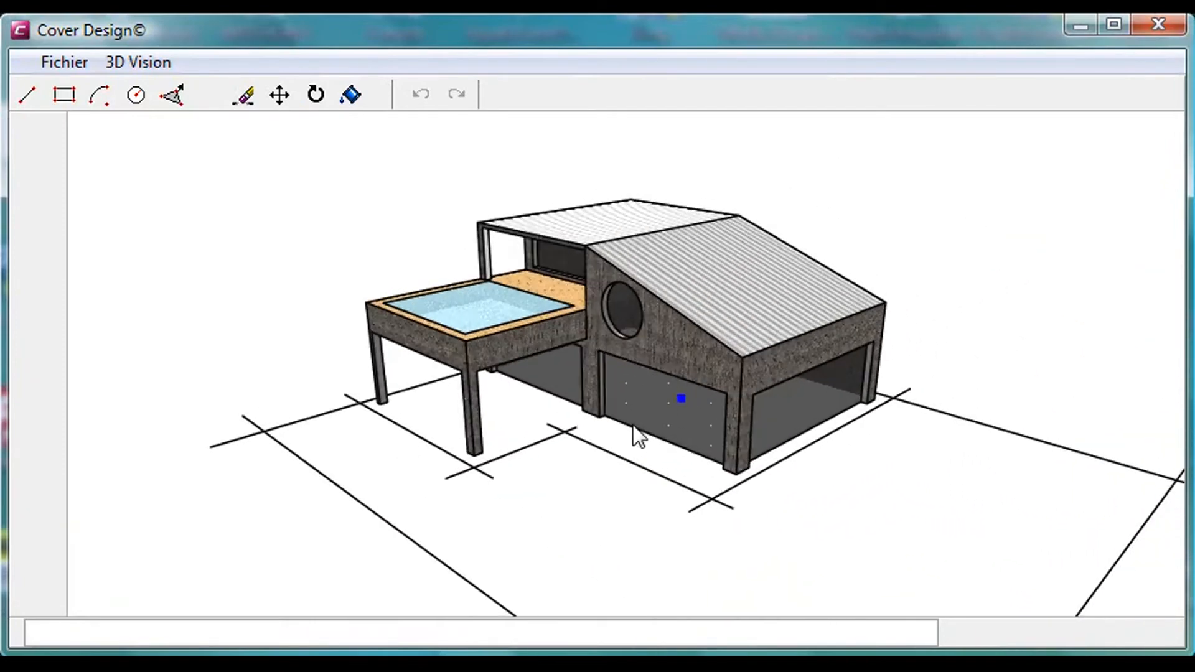
pyautogui.scroll(5, 610, 326)
pyautogui.scroll(4, 630, 501)
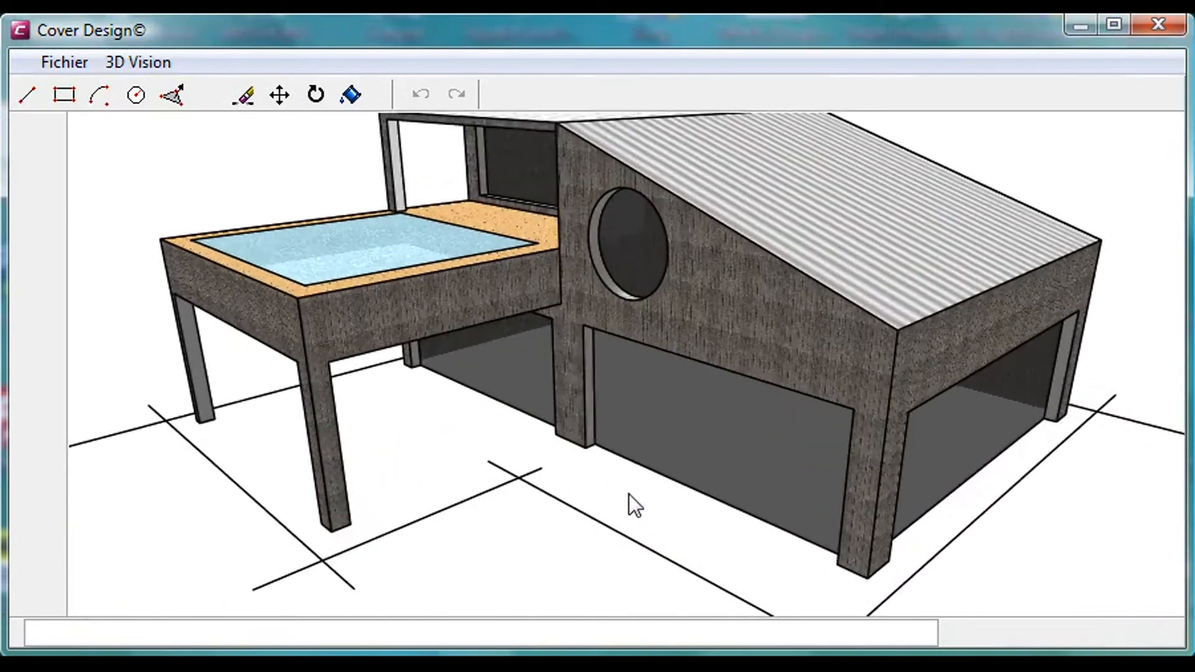
pyautogui.scroll(2, 657, 554)
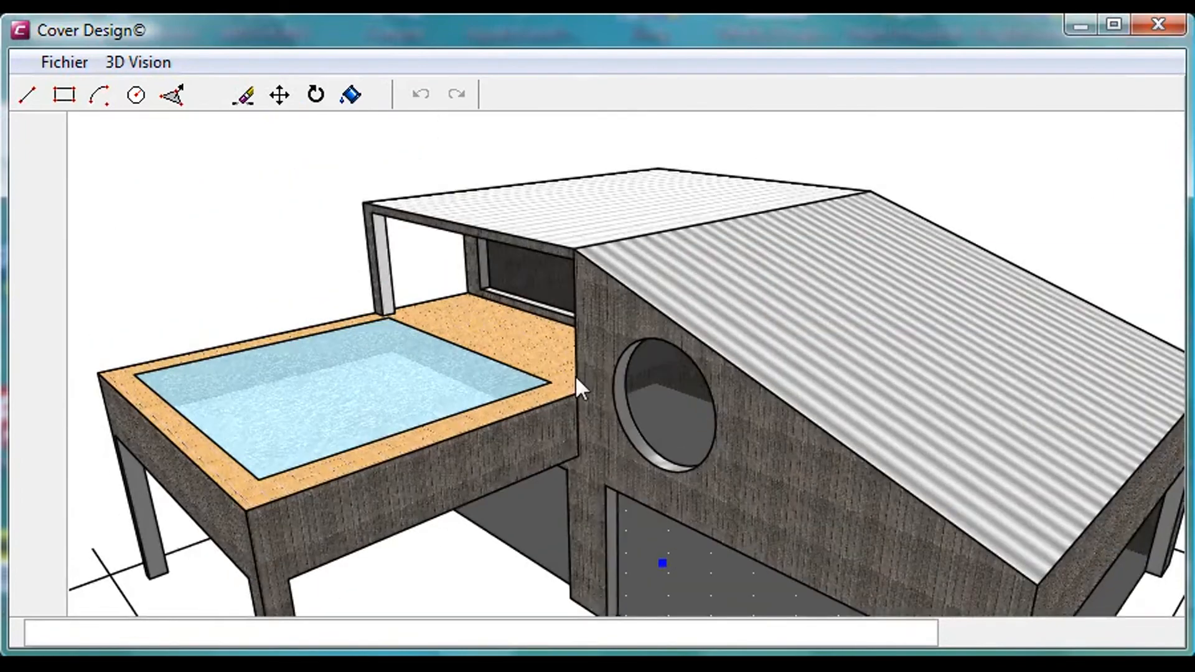
pyautogui.scroll(5, 575, 375)
pyautogui.scroll(2, 594, 427)
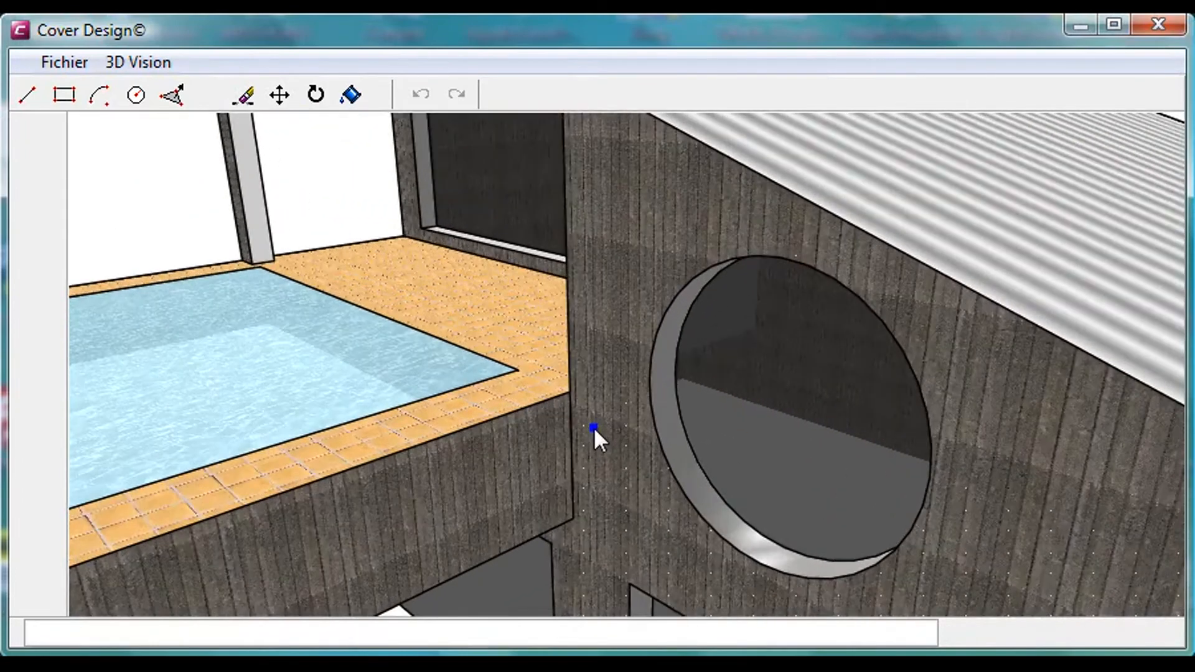
pyautogui.scroll(3, 623, 429)
# Step: Examine the pool house's ground-floor openings, pillars and timber-textured walls, and view the whole building from above
pyautogui.moveTo(893, 442); pyautogui.dragTo(826, 149, button='middle')
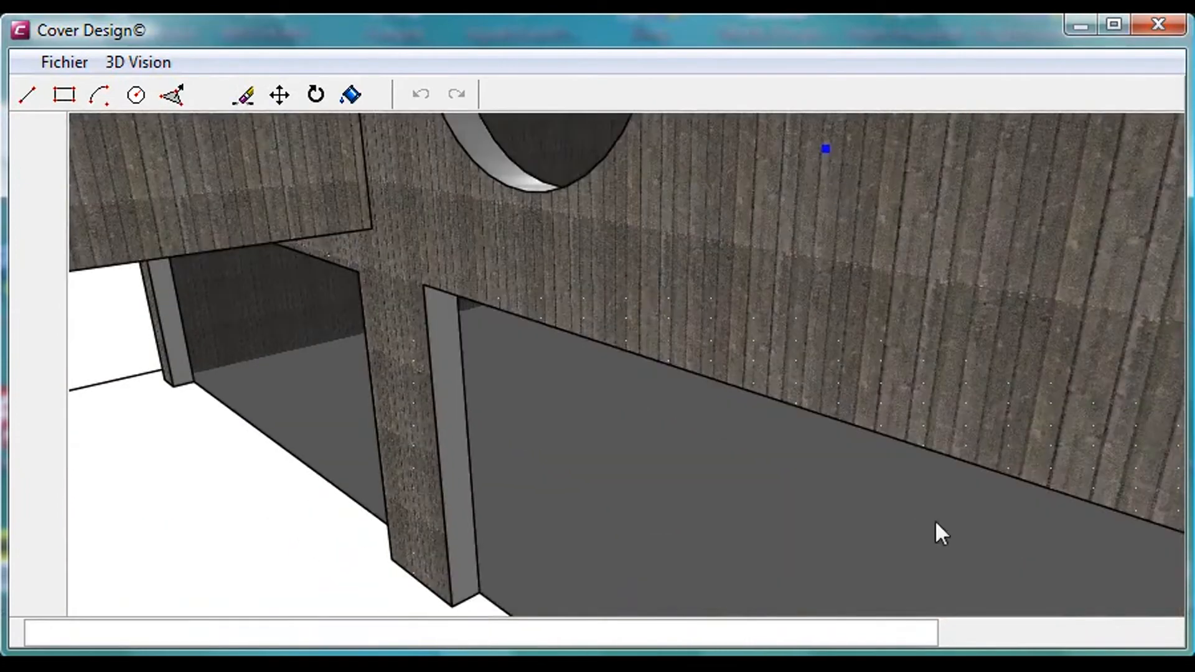
pyautogui.moveTo(936, 531); pyautogui.dragTo(944, 346, button='middle')
pyautogui.moveTo(808, 389); pyautogui.dragTo(805, 389, button='middle')
pyautogui.scroll(-5, 814, 451)
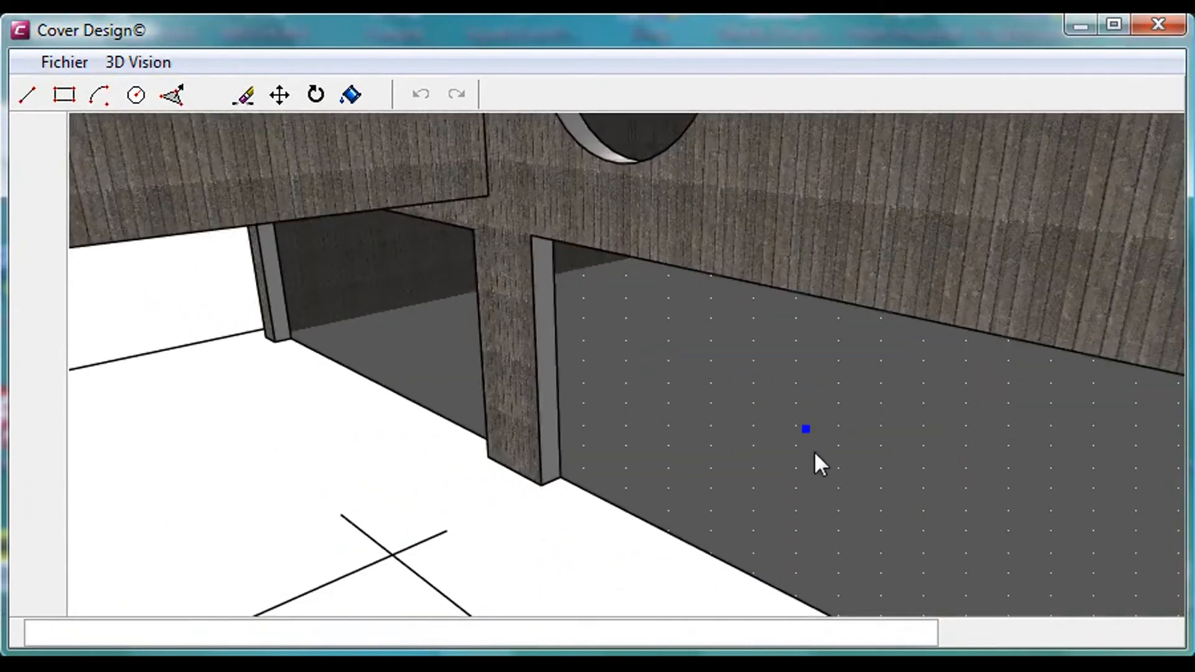
pyautogui.moveTo(554, 426); pyautogui.dragTo(569, 432, button='middle')
pyautogui.scroll(-3, 763, 410)
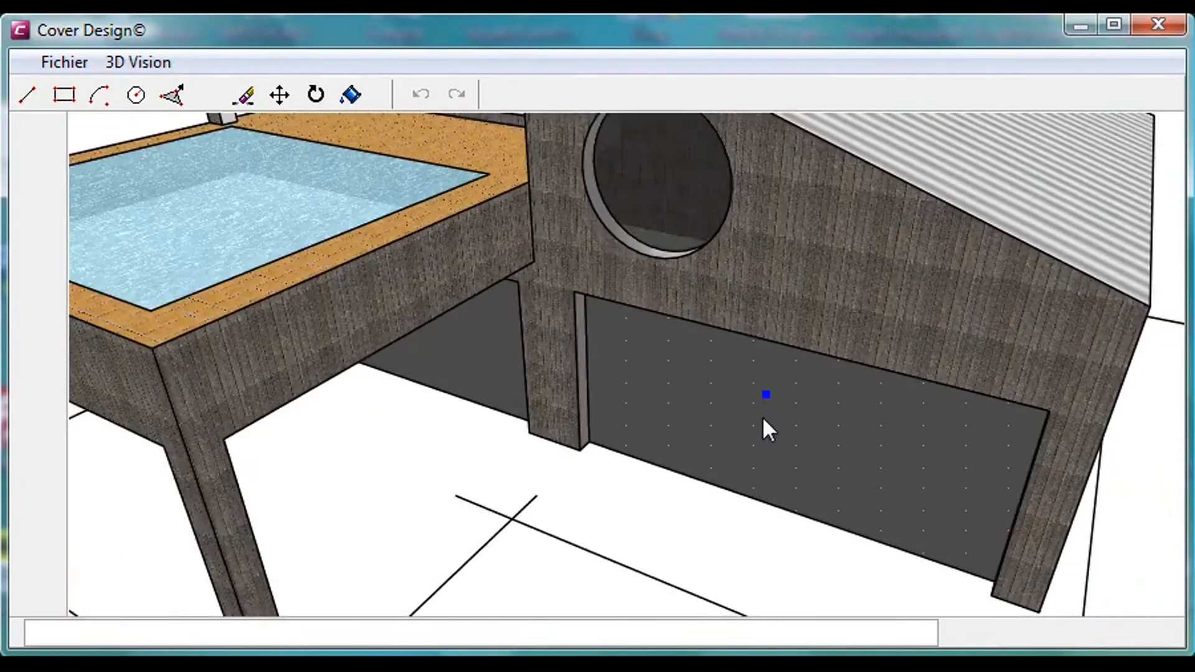
pyautogui.moveTo(727, 293); pyautogui.dragTo(678, 394, button='middle')
pyautogui.scroll(-6, 839, 367)
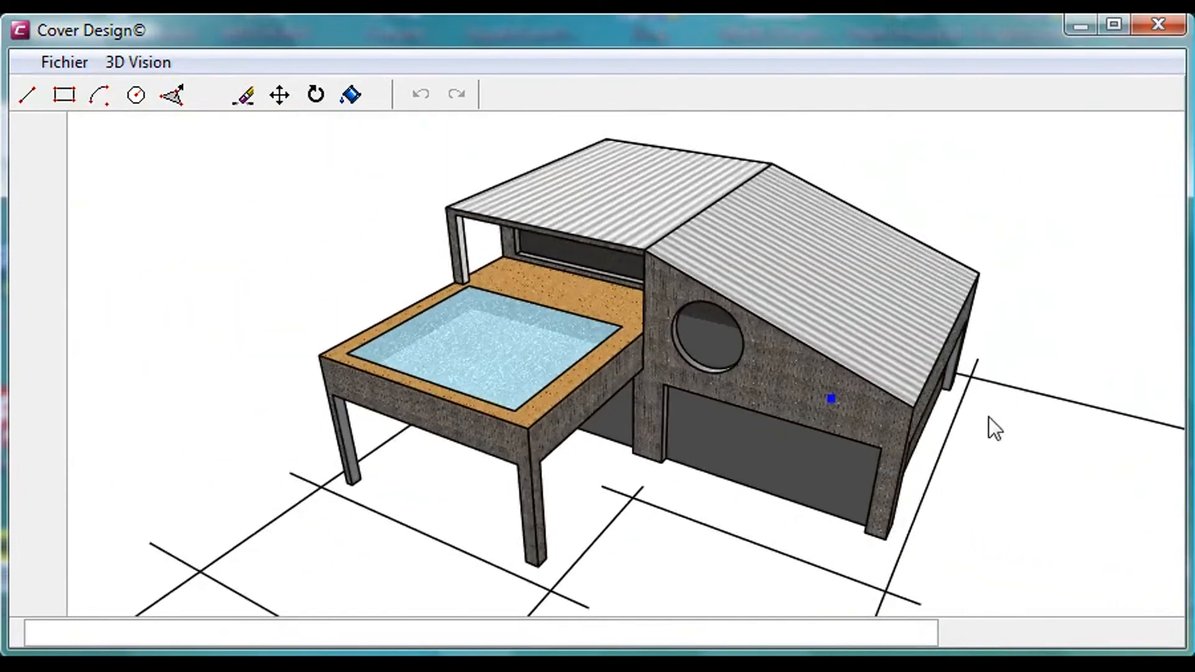
pyautogui.moveTo(990, 424)
pyautogui.mouseDown(button='middle')
pyautogui.moveTo(890, 392)
pyautogui.moveTo(678, 365)
pyautogui.moveTo(625, 385)
pyautogui.mouseUp(button='middle')
pyautogui.moveTo(1105, 376); pyautogui.dragTo(532, 375, button='middle')
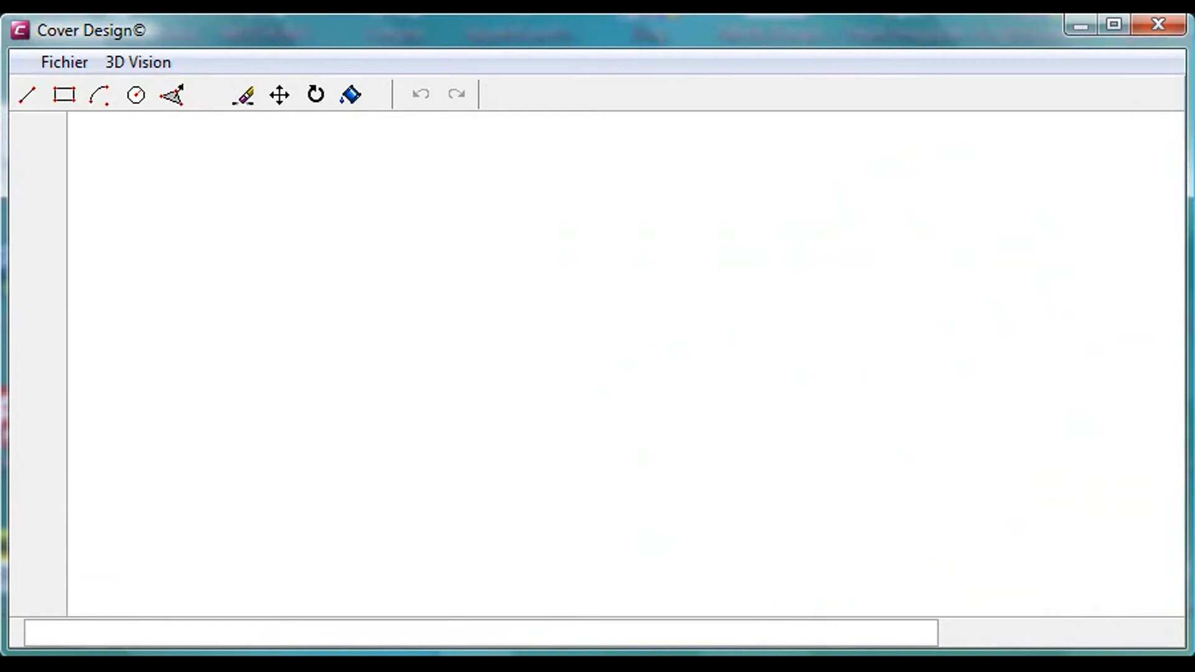
# Step: Examine the glass table's transparent rounded top and its four dark legs
pyautogui.moveTo(1105, 382); pyautogui.dragTo(556, 420, button='middle')
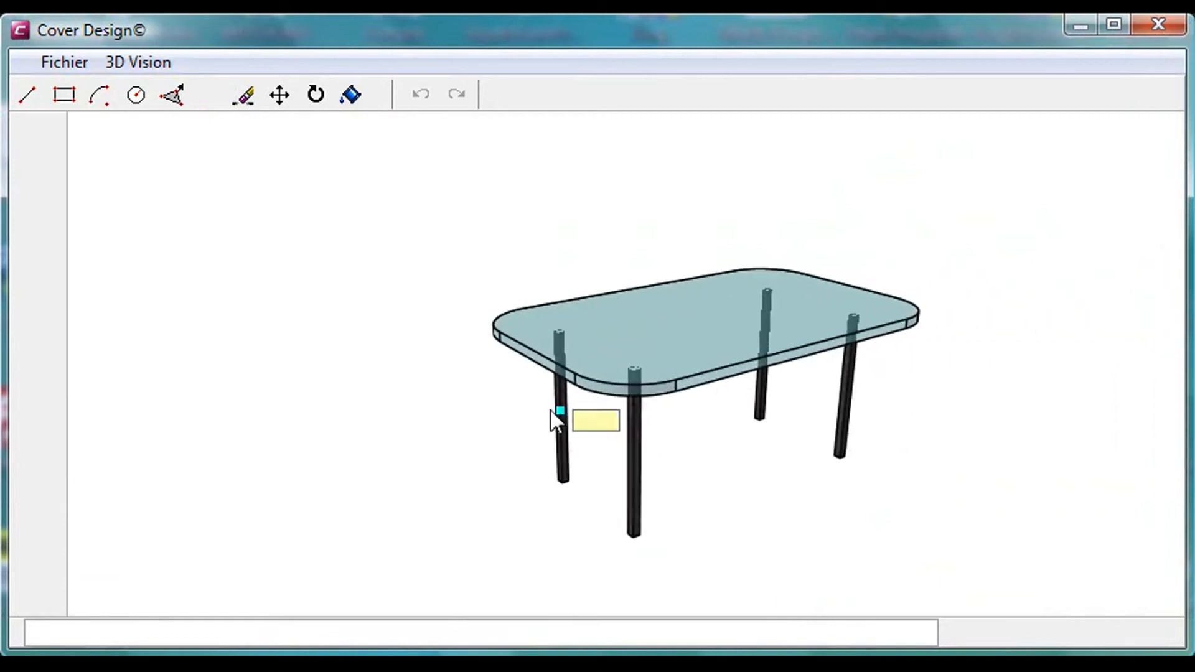
pyautogui.moveTo(766, 427); pyautogui.dragTo(749, 449, button='middle')
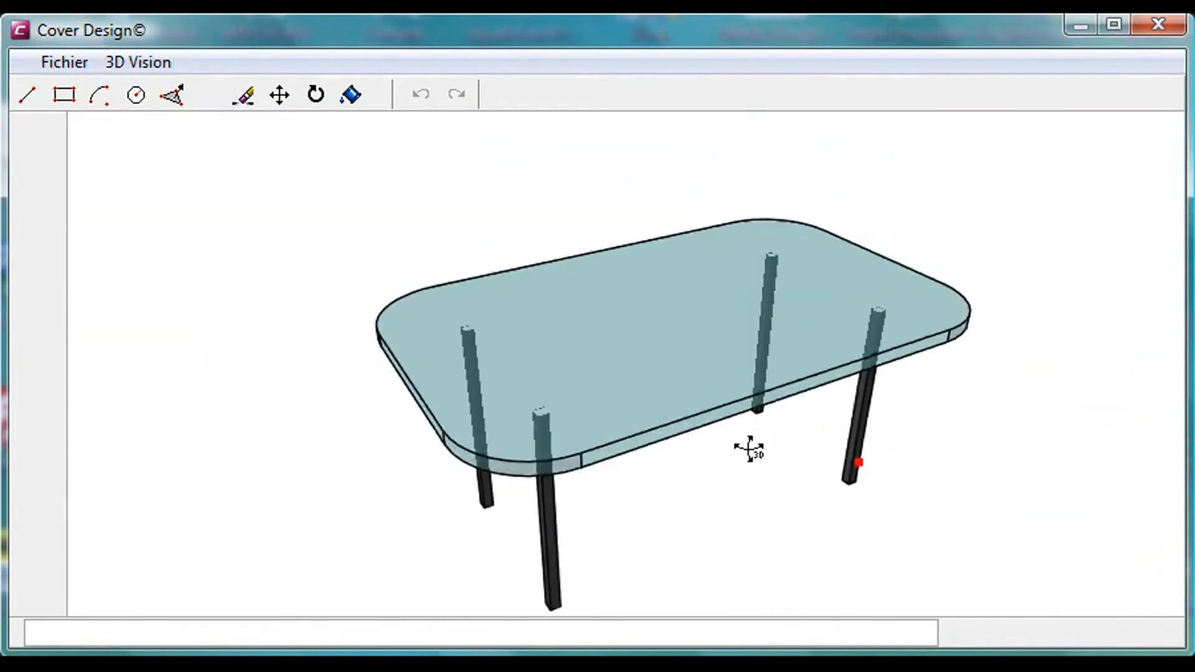
pyautogui.moveTo(977, 415); pyautogui.dragTo(628, 412, button='middle')
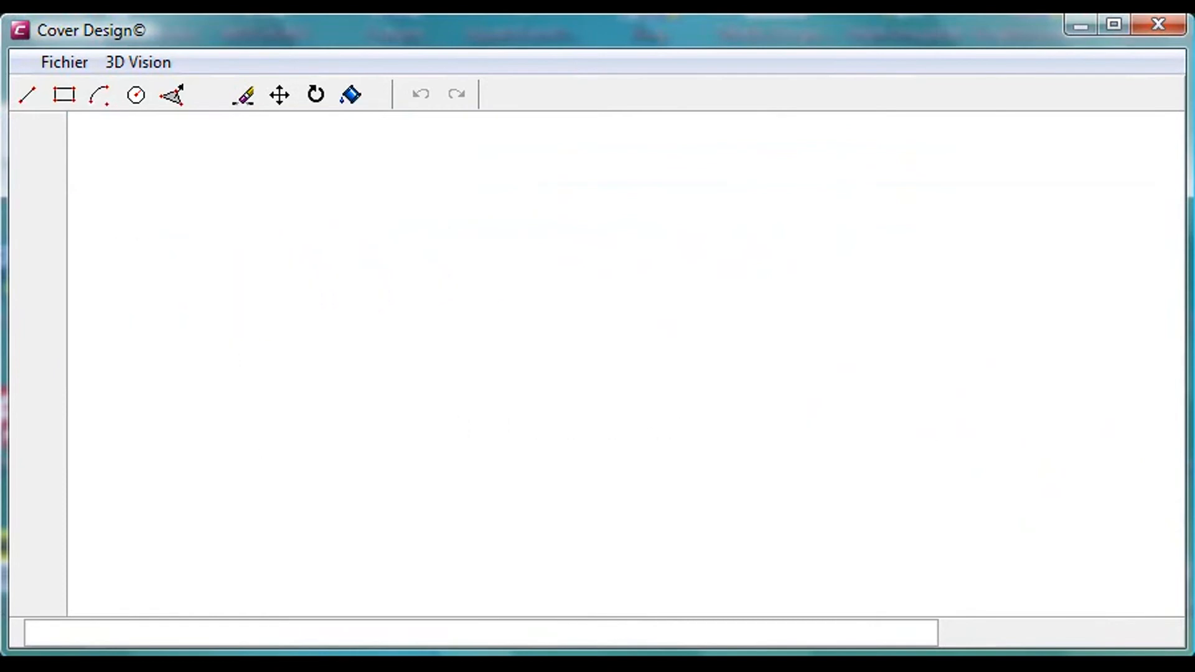
# Step: Examine the curved swimming pool's wooden deck, water surface, inner corner and tiled walls from above and below the water
pyautogui.moveTo(827, 368); pyautogui.dragTo(435, 392, button='middle')
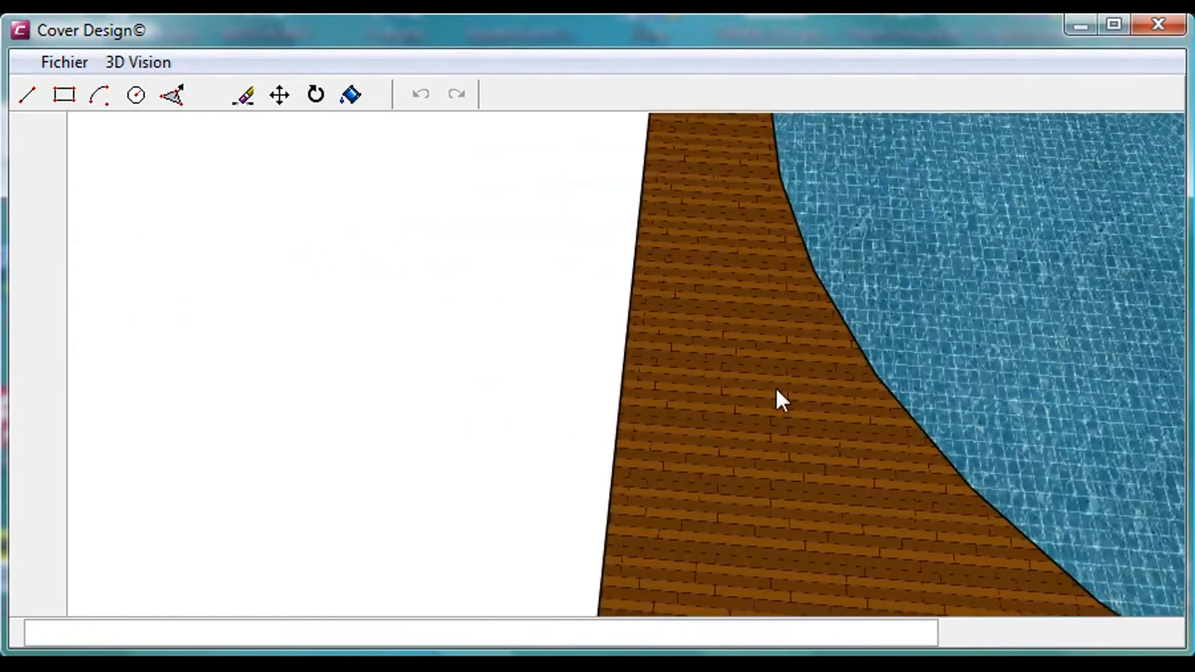
pyautogui.moveTo(1036, 361); pyautogui.dragTo(416, 364, button='middle')
pyautogui.moveTo(792, 385); pyautogui.dragTo(926, 377, button='middle')
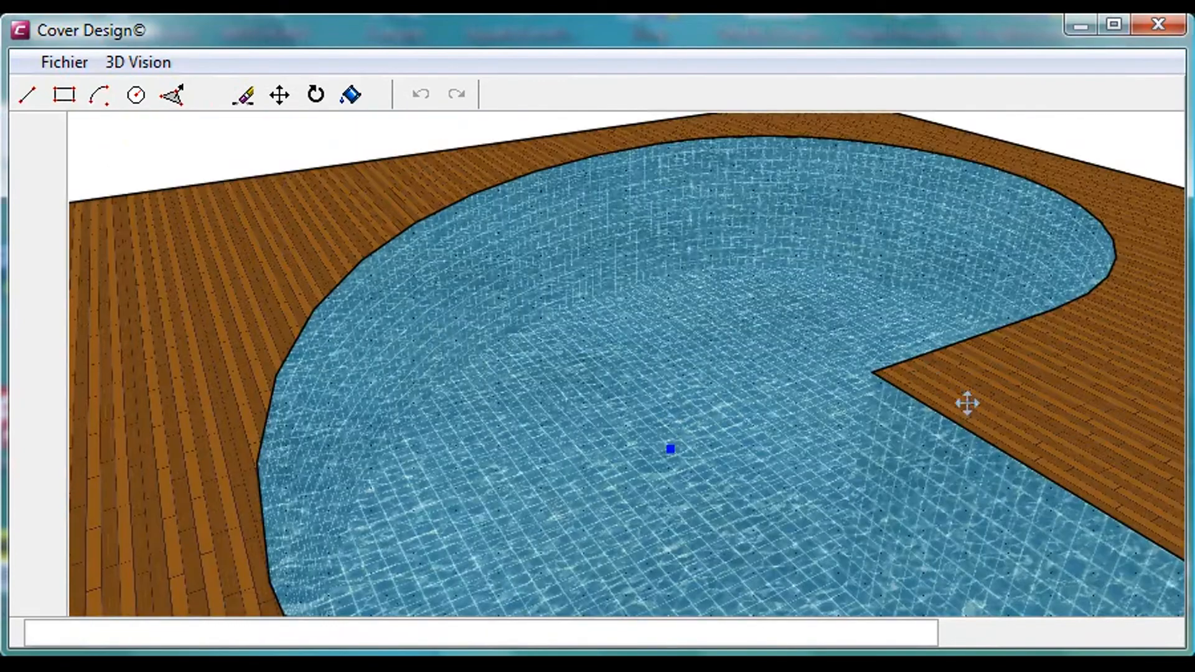
pyautogui.scroll(5, 854, 401)
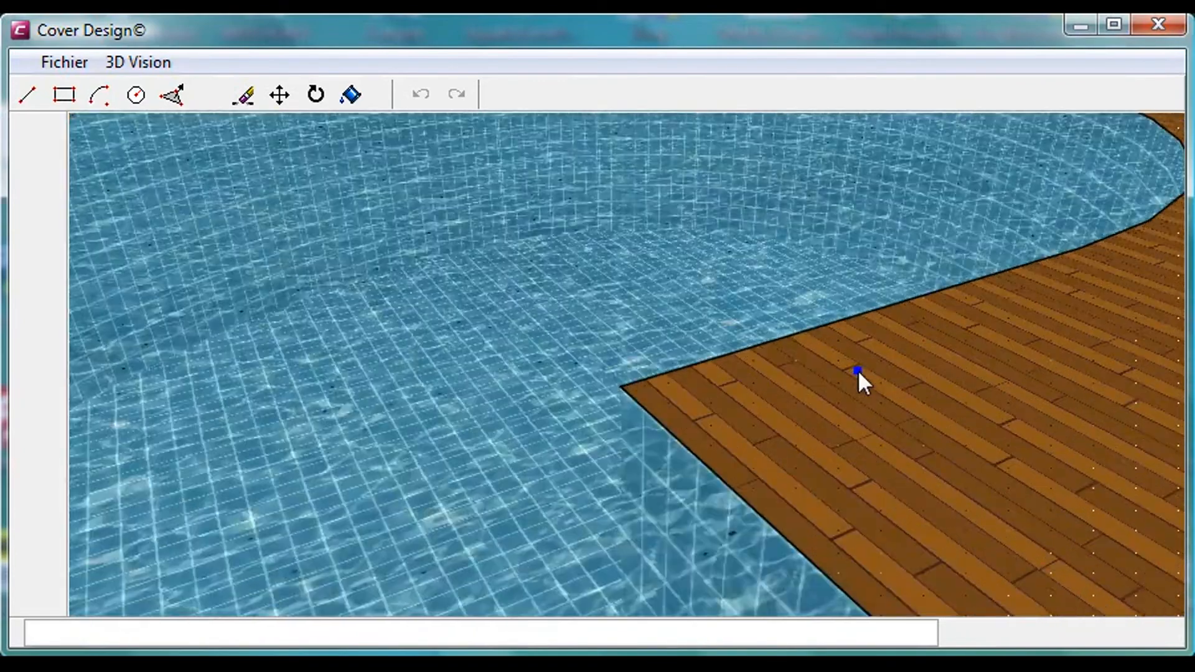
pyautogui.moveTo(858, 369); pyautogui.dragTo(822, 464, button='middle')
pyautogui.scroll(3, 762, 338)
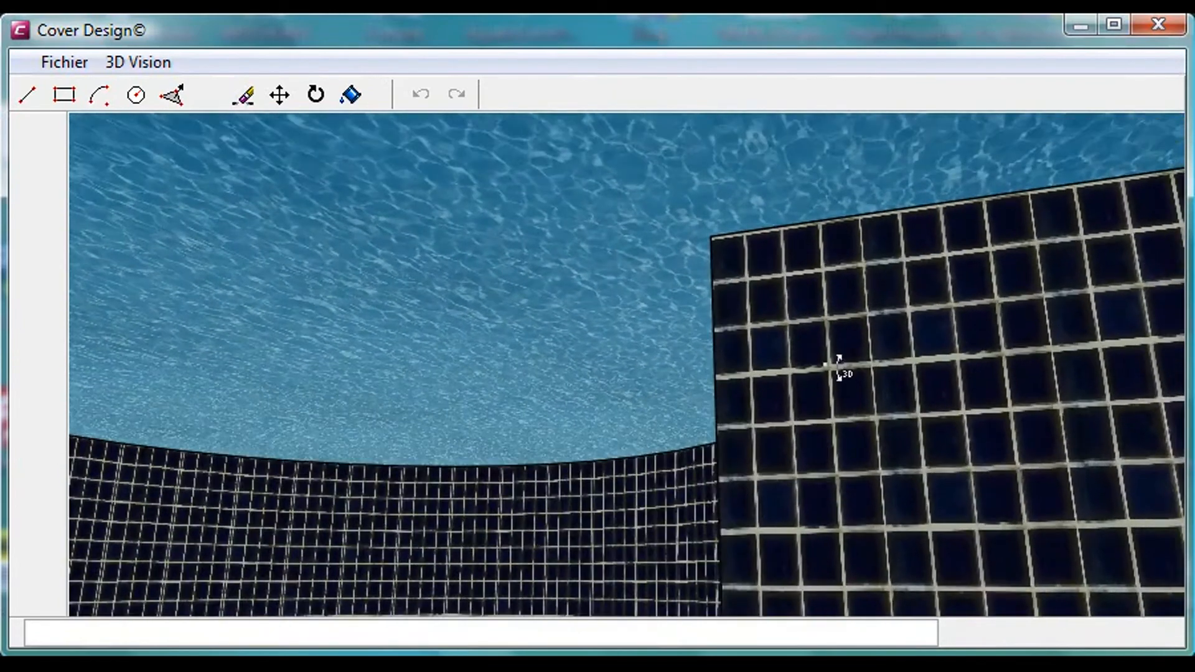
pyautogui.moveTo(838, 367); pyautogui.dragTo(611, 451, button='middle')
pyautogui.scroll(-2, 731, 398)
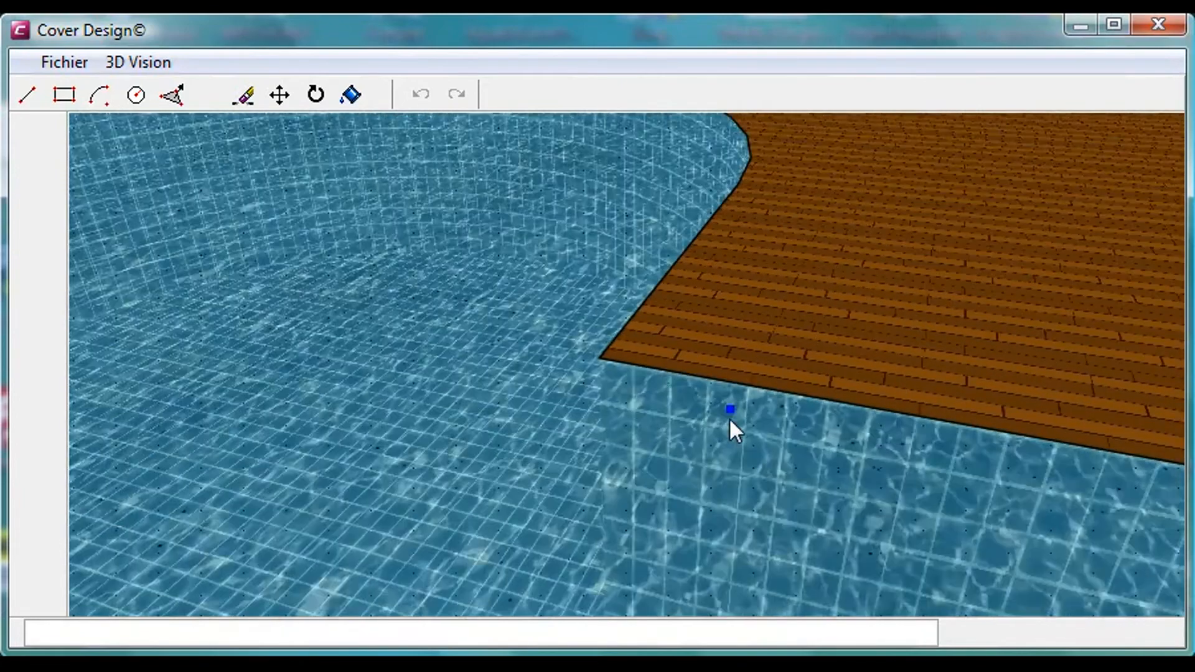
pyautogui.scroll(-3, 733, 419)
pyautogui.keyDown('shift'); pyautogui.moveTo(962, 411); pyautogui.dragTo(824, 352, button='middle'); pyautogui.keyUp('shift')
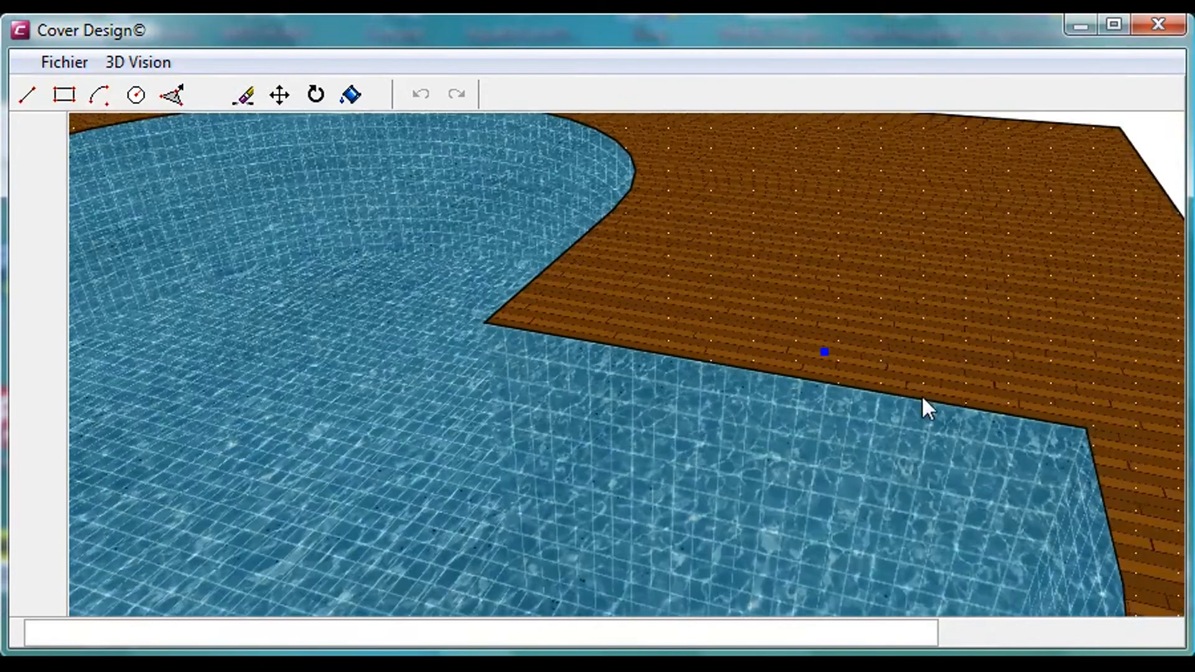
pyautogui.scroll(-3, 974, 448)
pyautogui.keyDown('shift'); pyautogui.moveTo(974, 449); pyautogui.dragTo(564, 382, button='middle'); pyautogui.keyUp('shift')
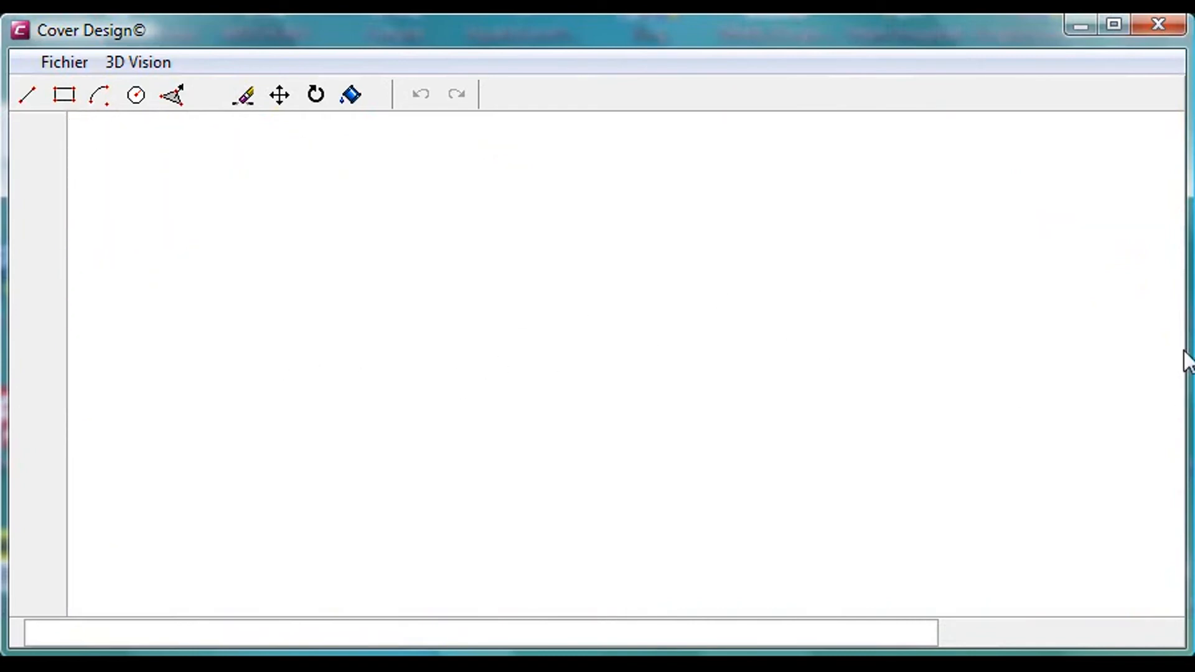
# Step: Examine the stone-textured staircase's treads, risers, landing and side face from both sides and from above
pyautogui.keyDown('shift'); pyautogui.moveTo(1140, 349); pyautogui.dragTo(494, 310, button='middle'); pyautogui.keyUp('shift')
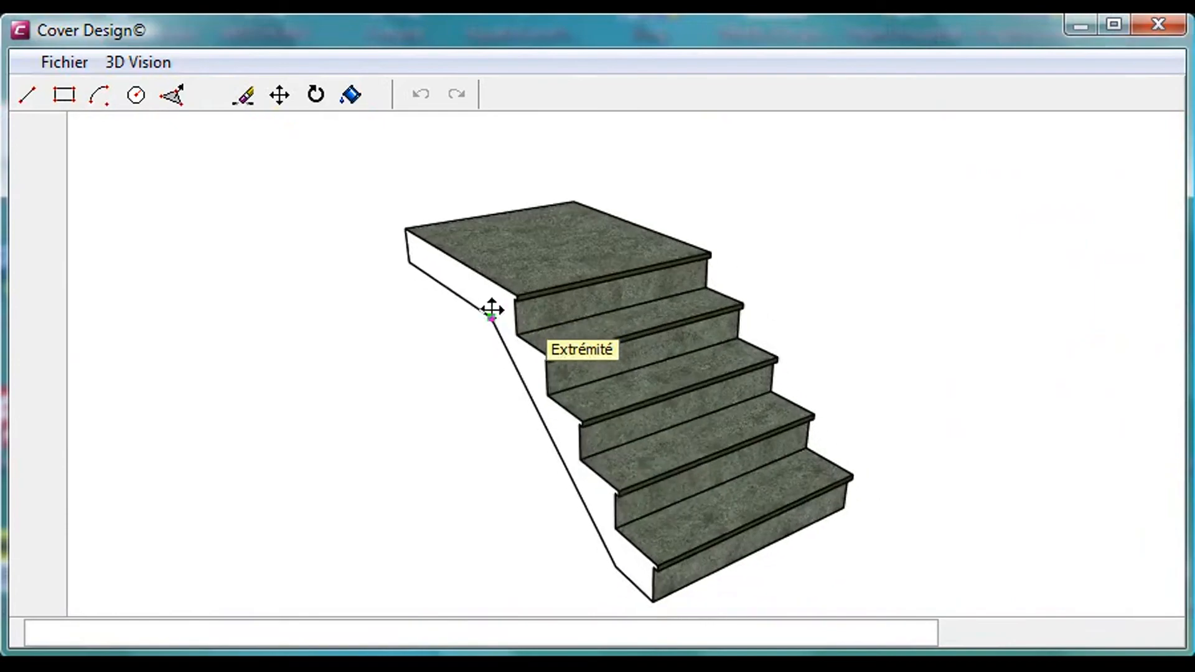
pyautogui.scroll(5, 740, 439)
pyautogui.scroll(4, 821, 403)
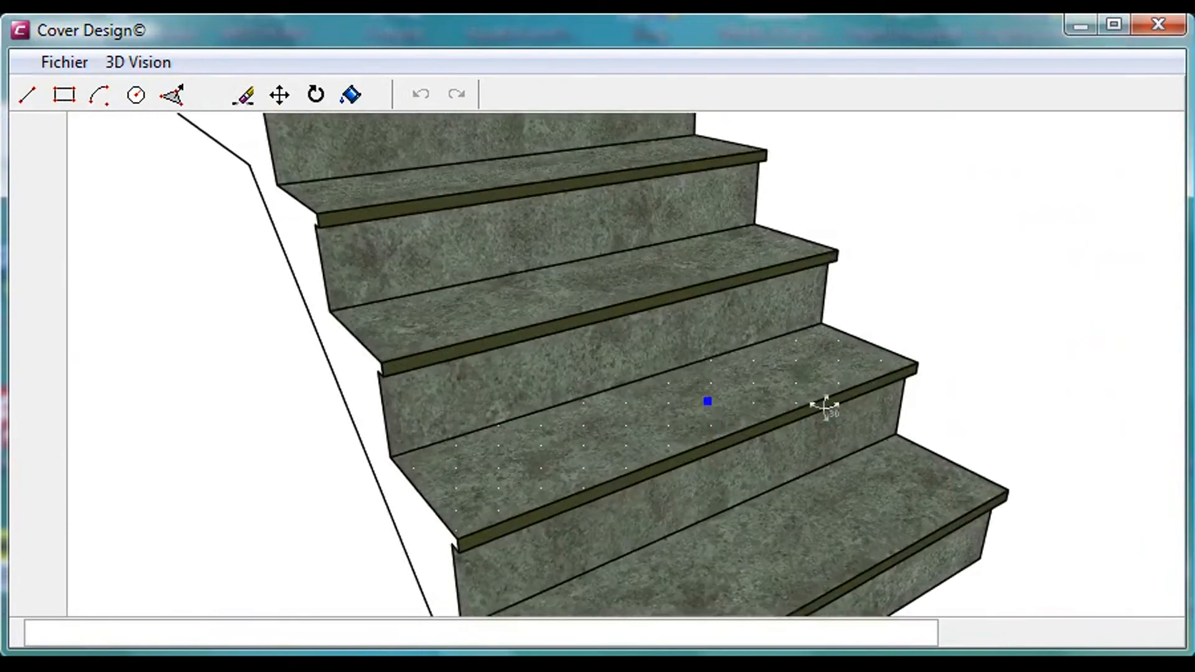
pyautogui.moveTo(817, 407); pyautogui.dragTo(1040, 404, button='middle')
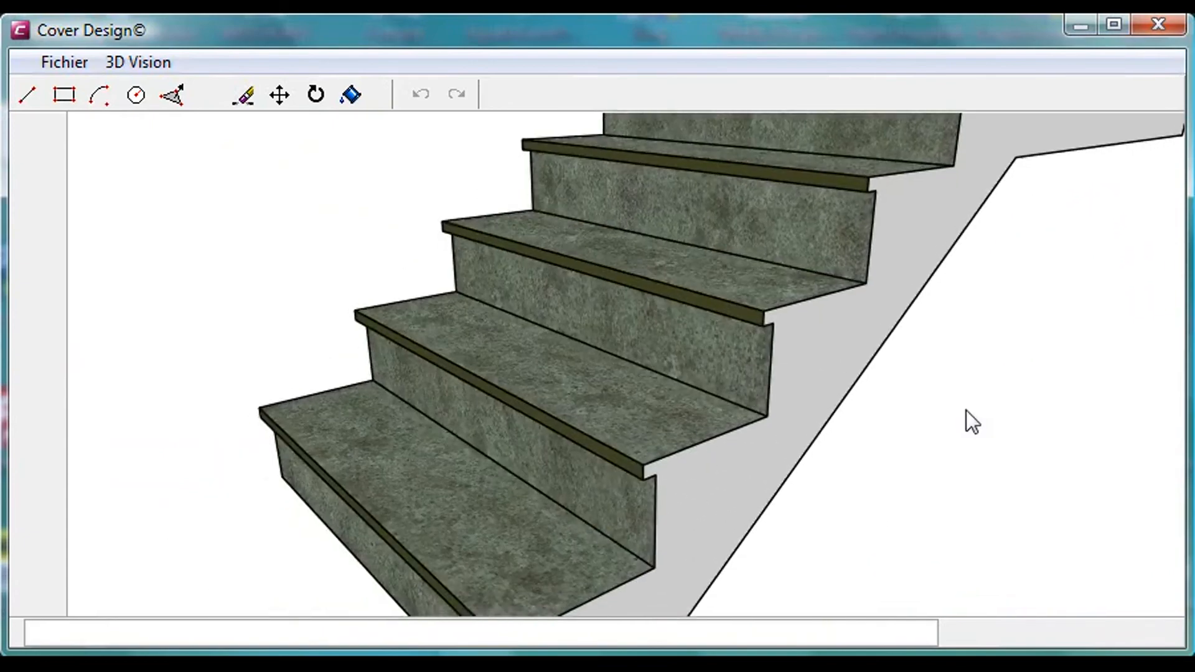
pyautogui.moveTo(631, 373); pyautogui.dragTo(459, 358, button='middle')
pyautogui.moveTo(842, 429); pyautogui.dragTo(795, 424, button='middle')
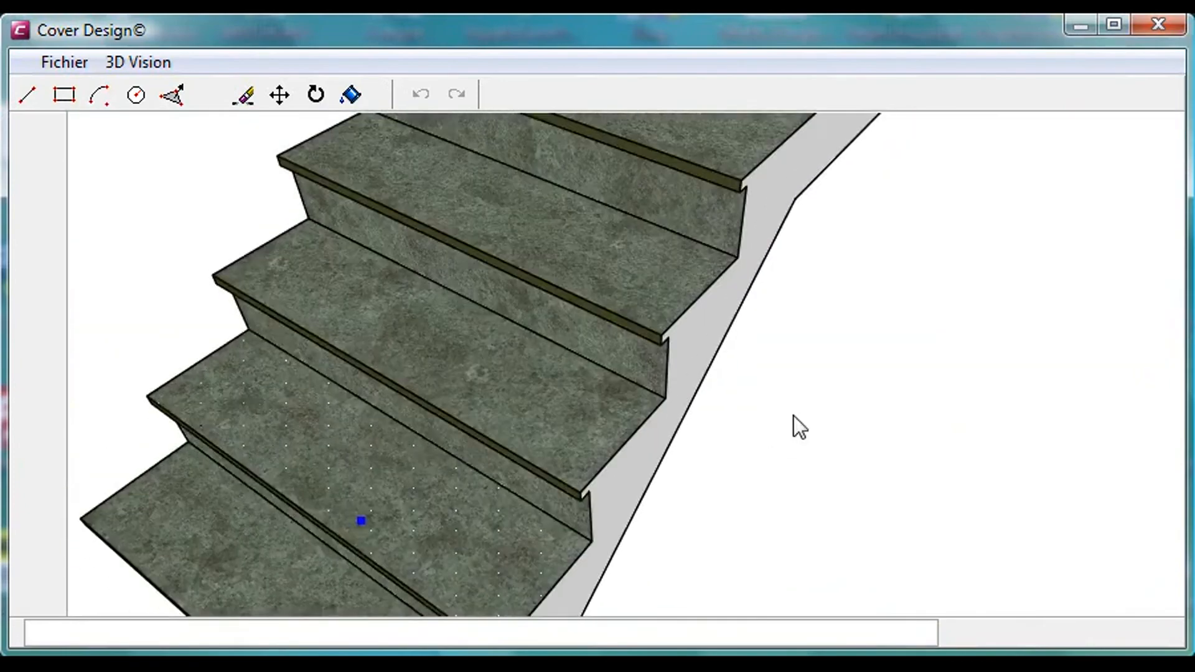
pyautogui.scroll(-2, 797, 443)
pyautogui.keyDown('shift'); pyautogui.moveTo(970, 405); pyautogui.dragTo(629, 412, button='middle'); pyautogui.keyUp('shift')
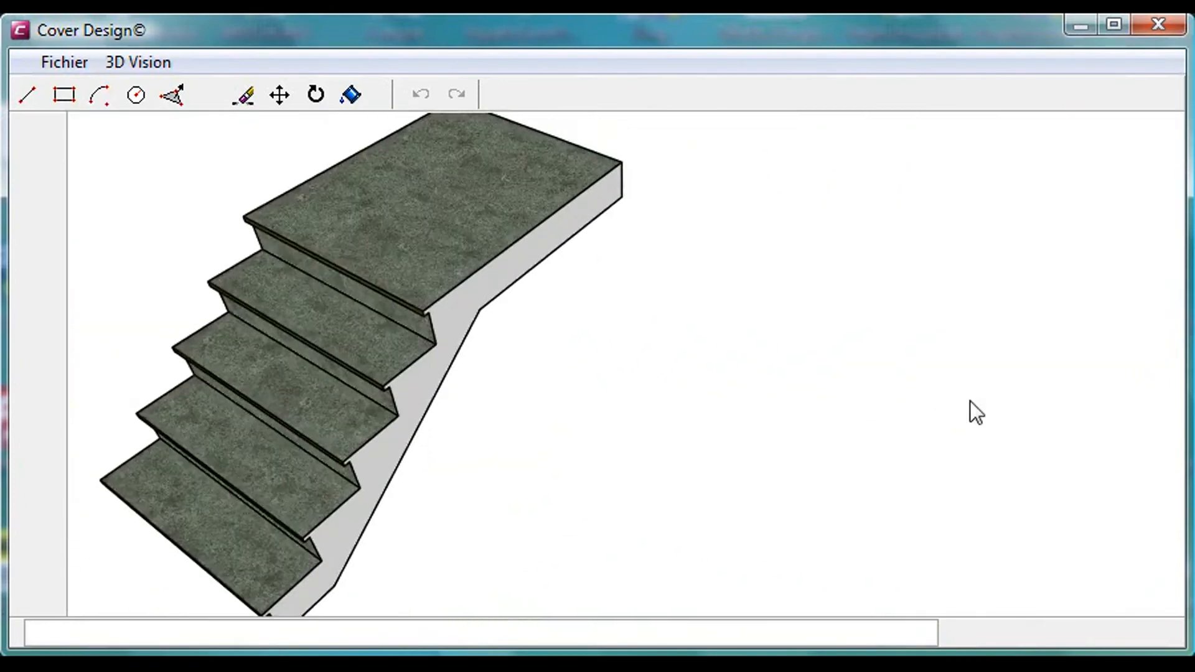
pyautogui.keyDown('shift'); pyautogui.moveTo(1022, 388); pyautogui.dragTo(577, 394, button='middle'); pyautogui.keyUp('shift')
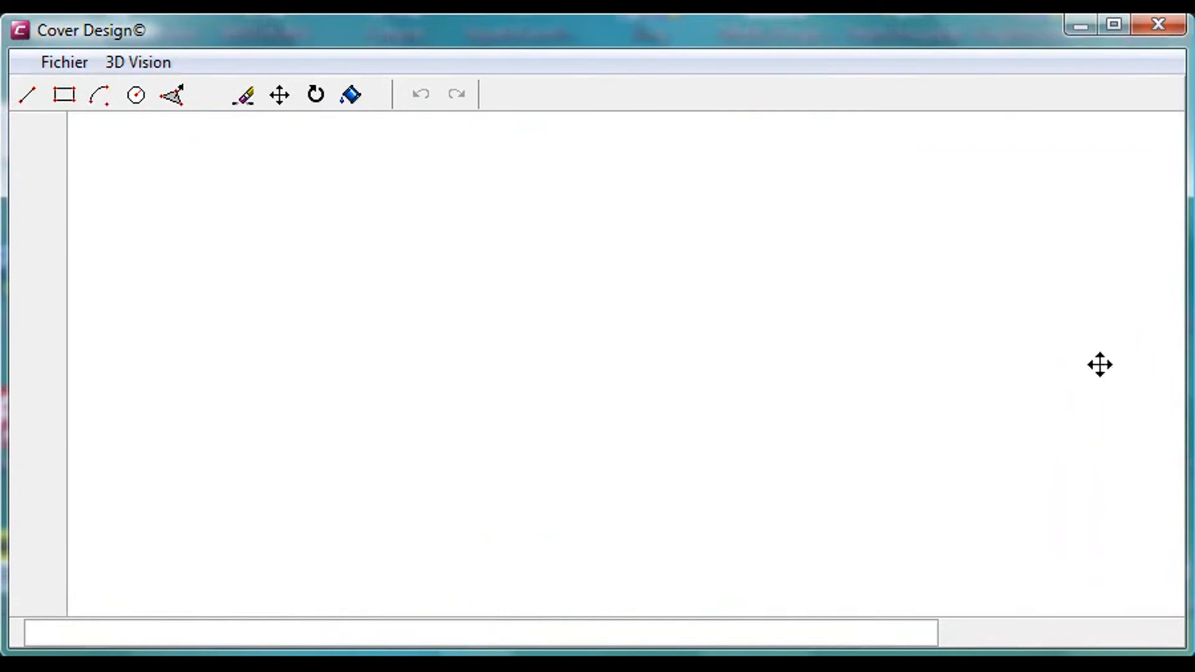
# Step: Examine the textured boundary wall with its capped pillars from both ends
pyautogui.keyDown('shift'); pyautogui.moveTo(980, 423); pyautogui.dragTo(436, 321, button='middle'); pyautogui.keyUp('shift')
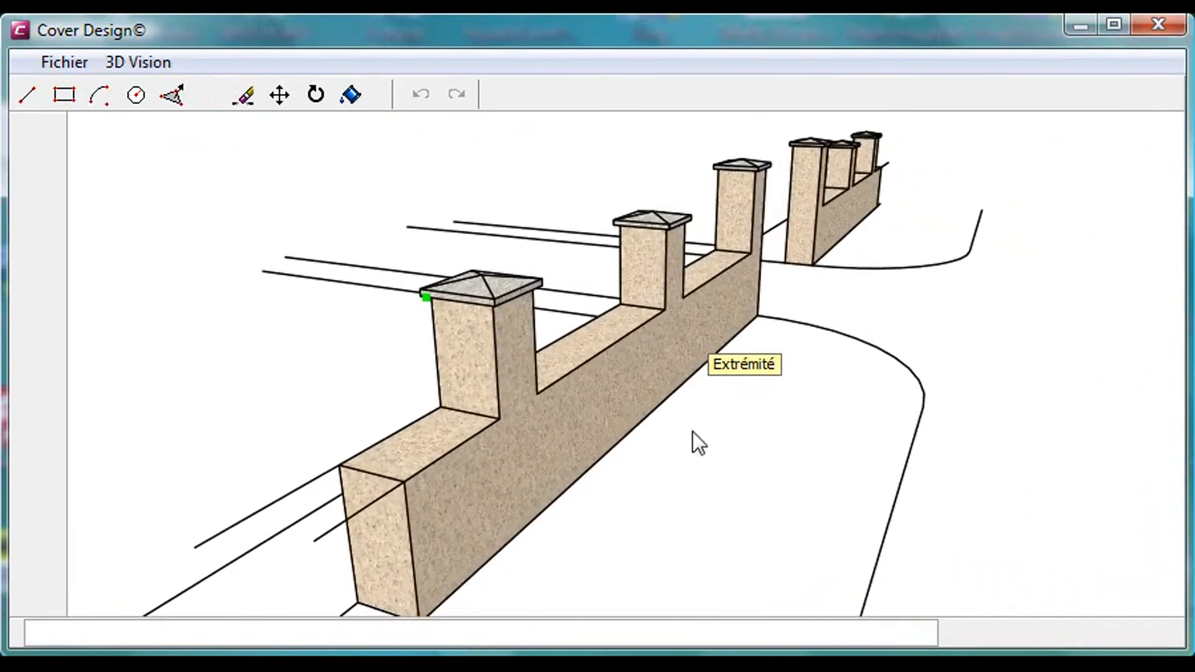
pyautogui.scroll(4, 765, 405)
pyautogui.scroll(-5, 756, 387)
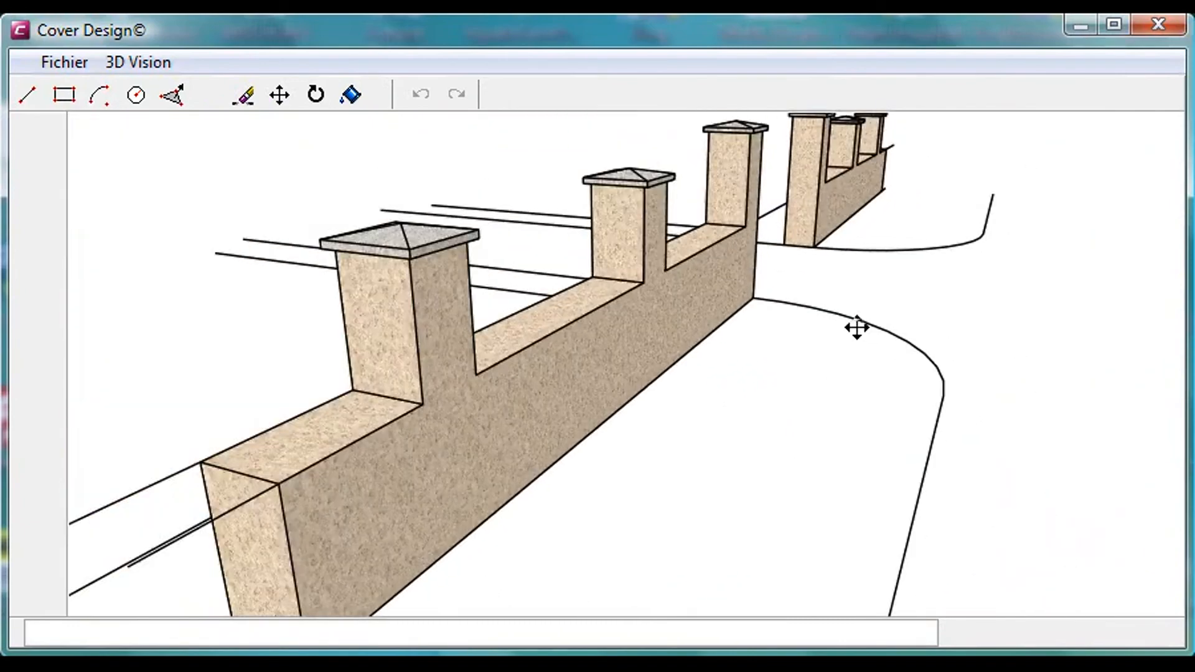
pyautogui.moveTo(856, 328)
pyautogui.keyDown('shift'); pyautogui.mouseDown(button='middle')
pyautogui.moveTo(803, 392)
pyautogui.moveTo(811, 364)
pyautogui.moveTo(790, 357)
pyautogui.moveTo(870, 376)
pyautogui.moveTo(977, 372)
pyautogui.moveTo(1040, 400)
pyautogui.moveTo(1016, 442)
pyautogui.moveTo(996, 415)
pyautogui.moveTo(782, 328)
pyautogui.moveTo(746, 327)
pyautogui.mouseUp(button='middle'); pyautogui.keyUp('shift')
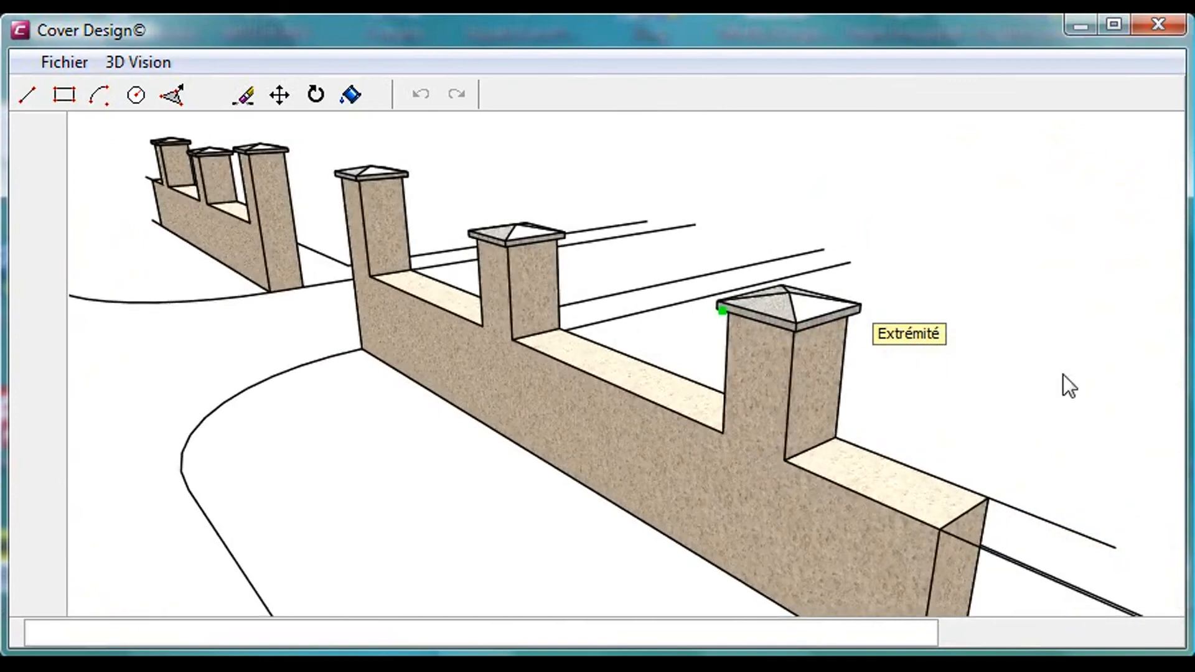
pyautogui.keyDown('shift'); pyautogui.moveTo(1064, 384); pyautogui.dragTo(788, 342, button='middle'); pyautogui.keyUp('shift')
pyautogui.keyDown('shift'); pyautogui.moveTo(1019, 322); pyautogui.dragTo(613, 323, button='middle'); pyautogui.keyUp('shift')
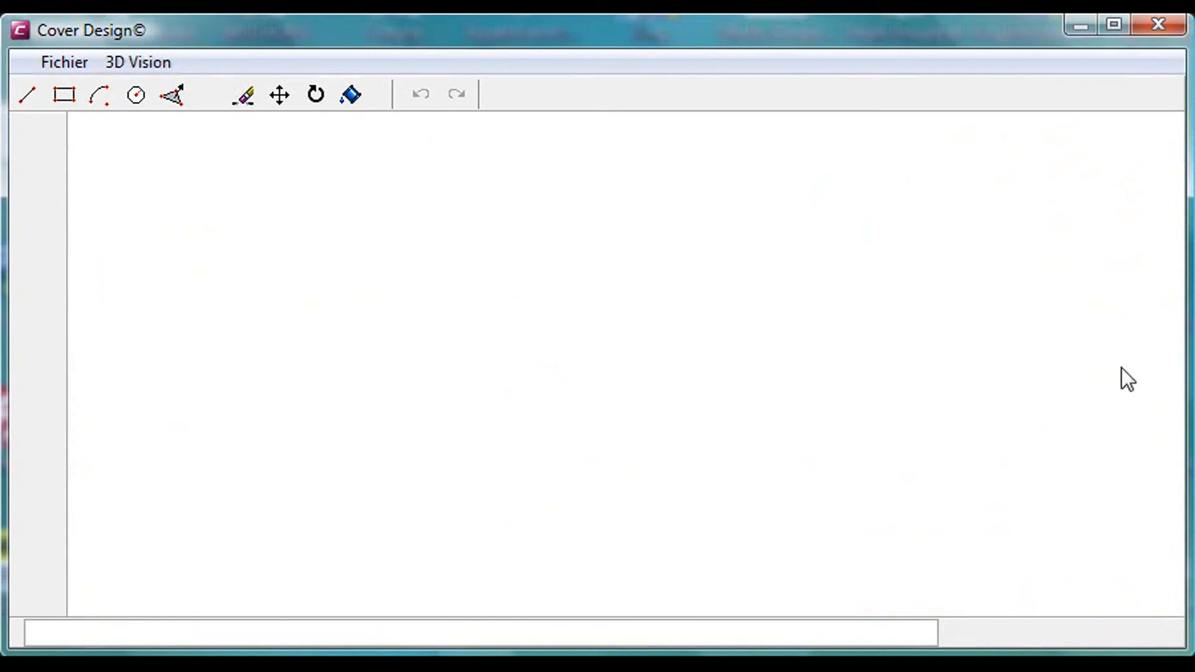
pyautogui.keyDown('shift'); pyautogui.moveTo(708, 399); pyautogui.dragTo(193, 399, button='middle'); pyautogui.keyUp('shift')
pyautogui.moveTo(448, 421); pyautogui.dragTo(726, 475, button='middle')
pyautogui.keyDown('shift'); pyautogui.moveTo(994, 432); pyautogui.dragTo(619, 416, button='middle'); pyautogui.keyUp('shift')
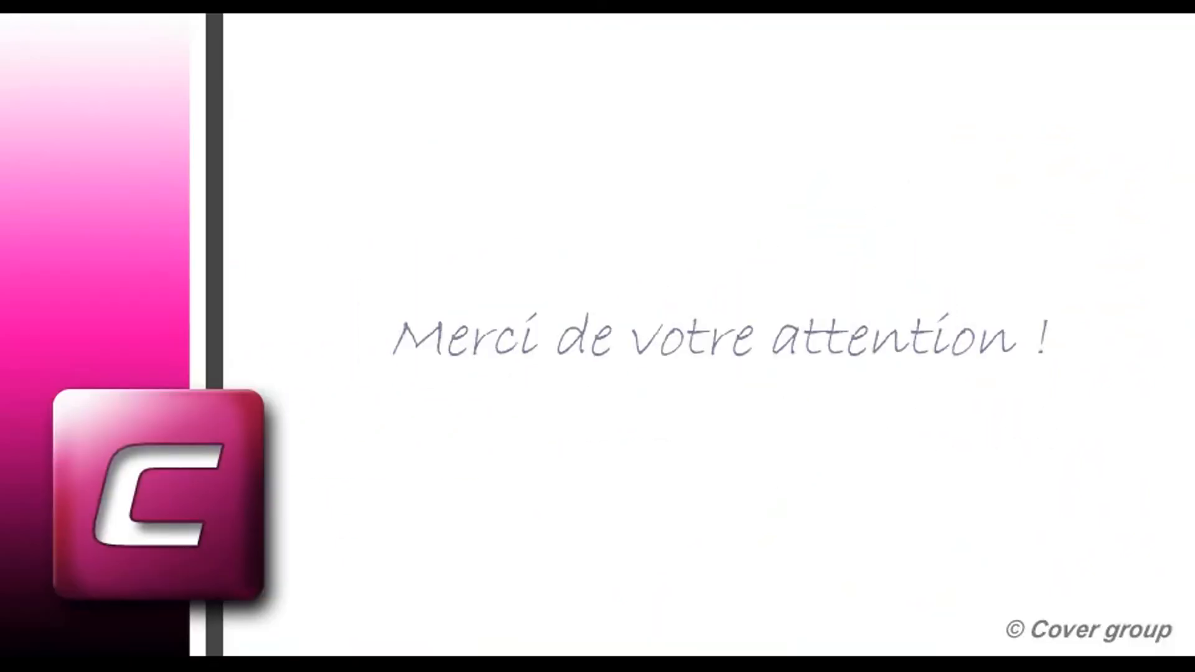